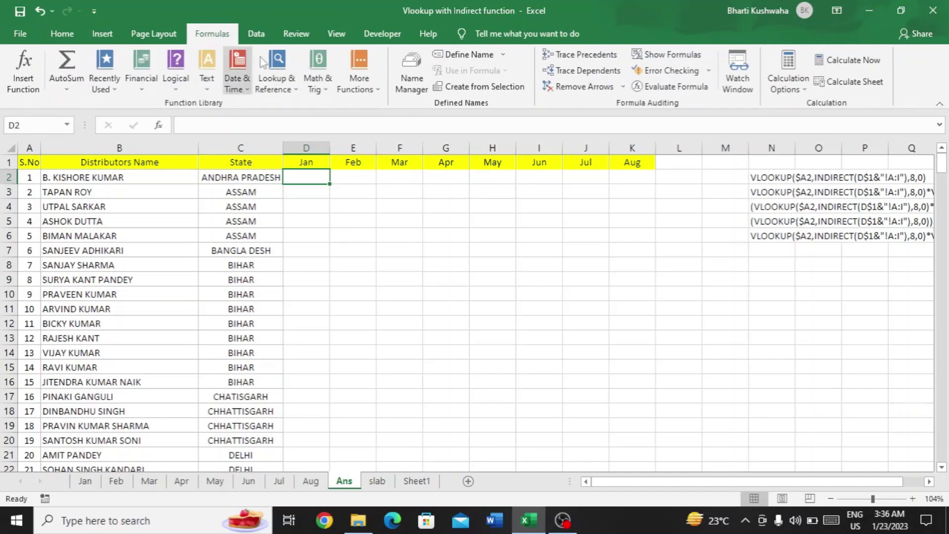
Step: Look through the Lookup & Reference functions and view the sample VLOOKUP formulas beside the Ans table
click(288, 87)
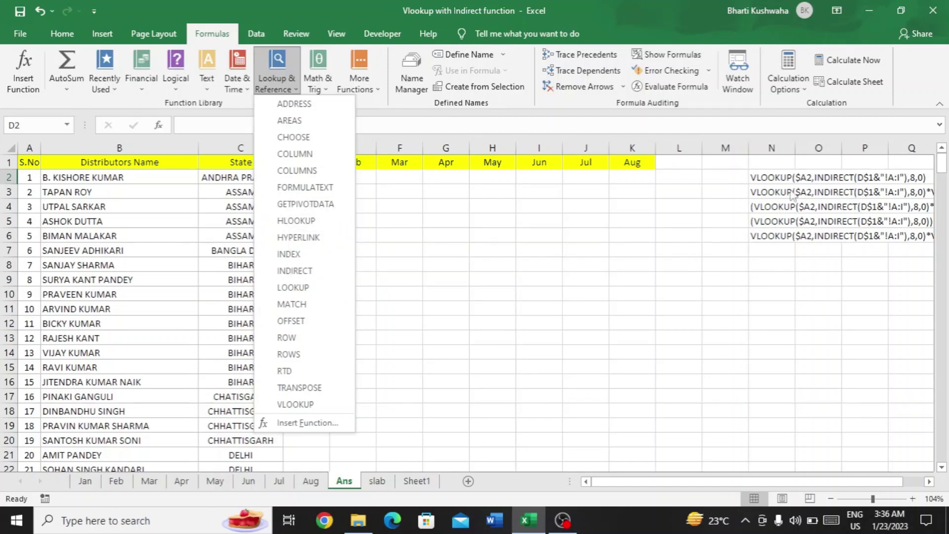
click(835, 183)
scroll(835, 182, right, 1)
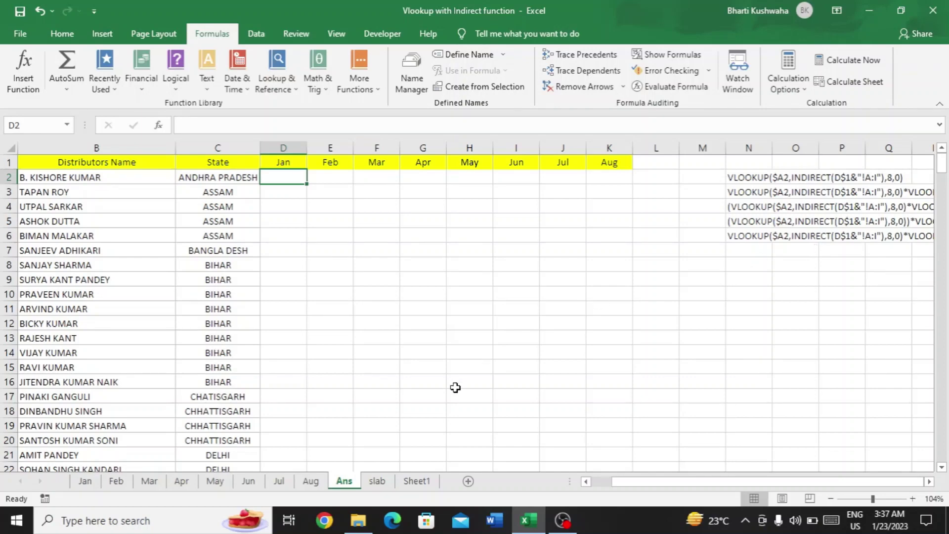
Step: Open Sheet1 and go to the empty cell E5
click(417, 482)
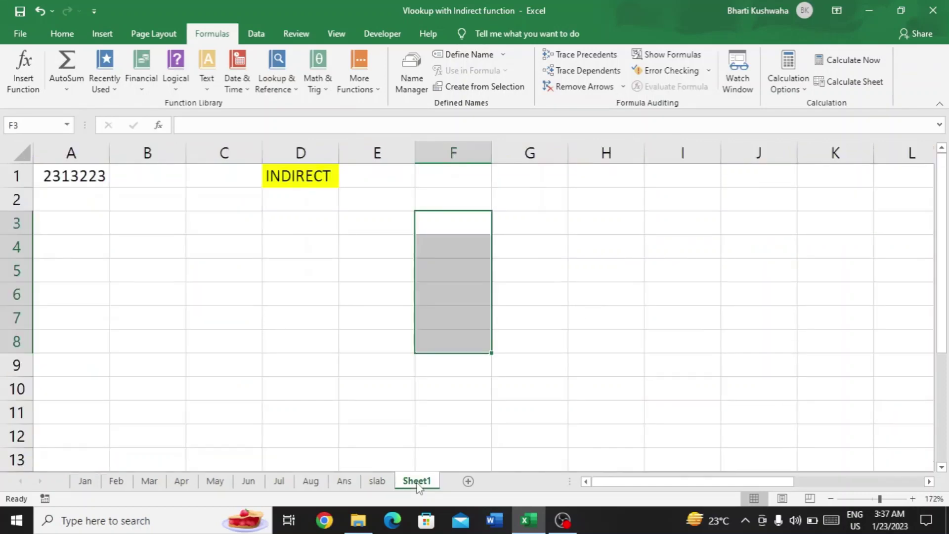
key(Up)
key(Down)
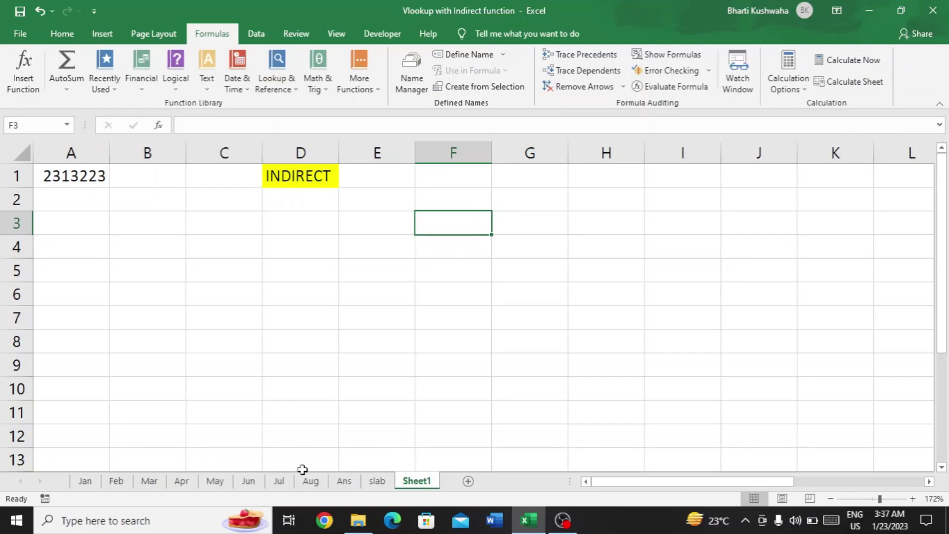
key(Left)
key(Up)
key(Down)
key(Down)
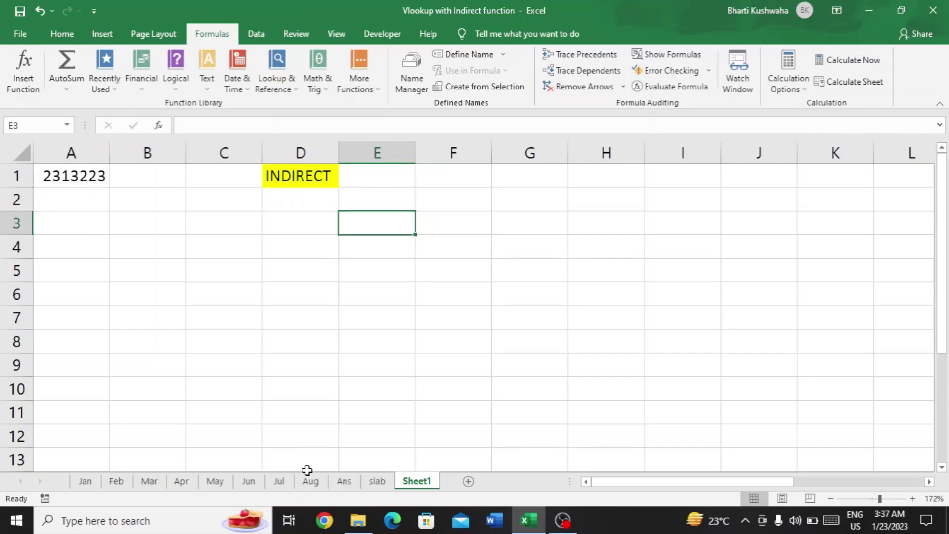
key(Left)
key(Left)
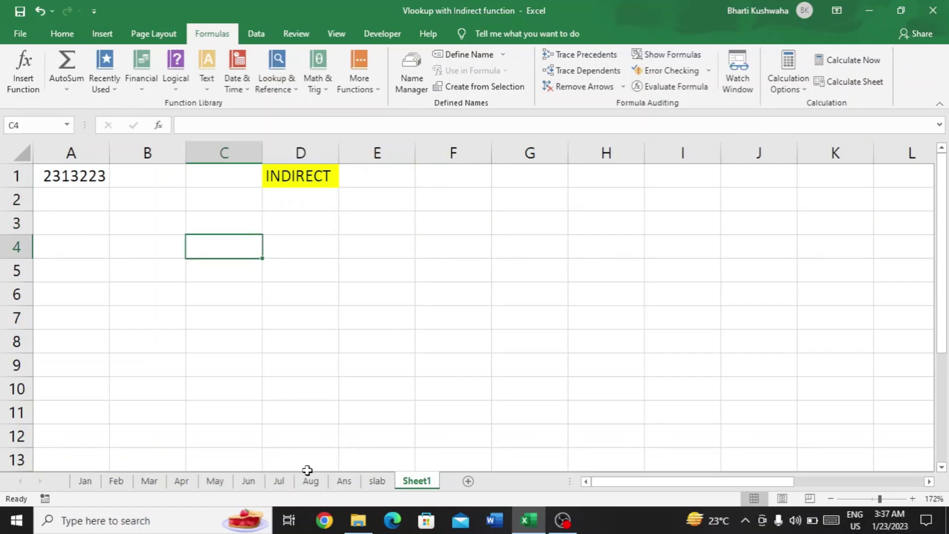
key(Down)
key(Up)
key(Right)
key(Right)
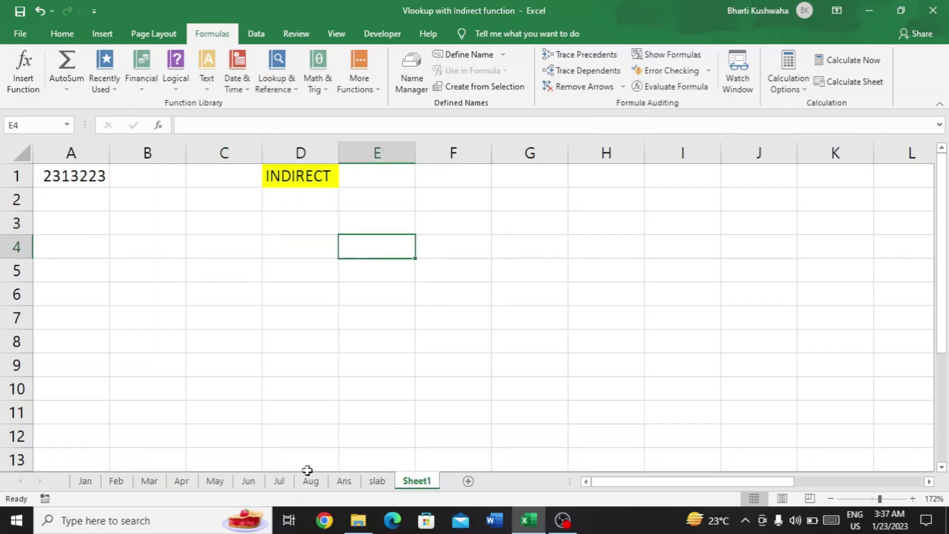
key(Down)
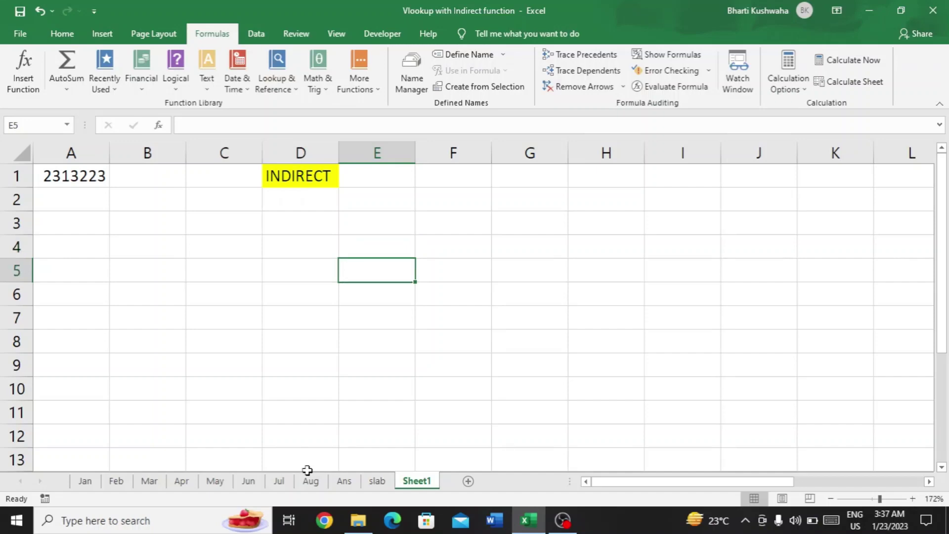
Step: Enter the formula =C4 in cell E5 as a direct reference to the empty cell C4
text(=)
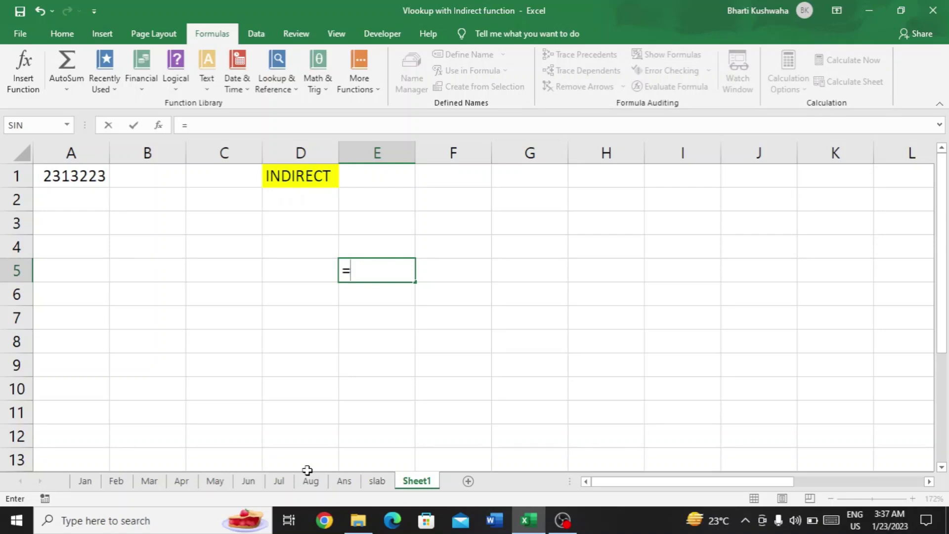
key(Left)
key(Left)
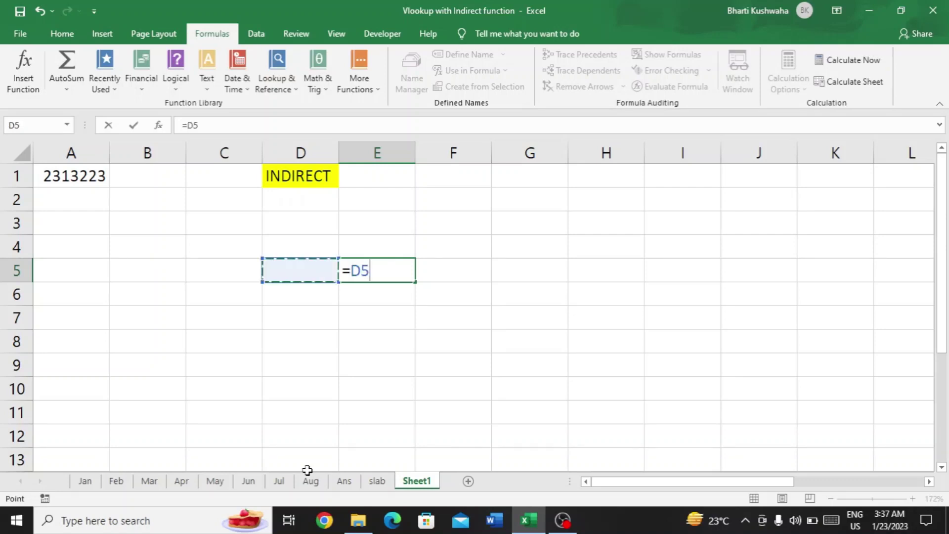
key(Up)
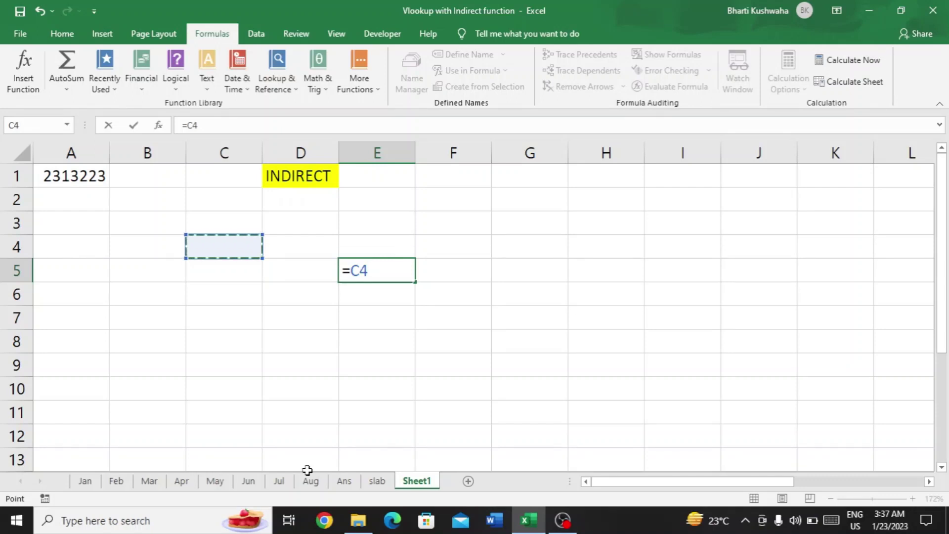
key(Return)
Step: Enter 2 in cell C4 to test the direct reference in E5, and clear C4 again
key(Left)
key(Left)
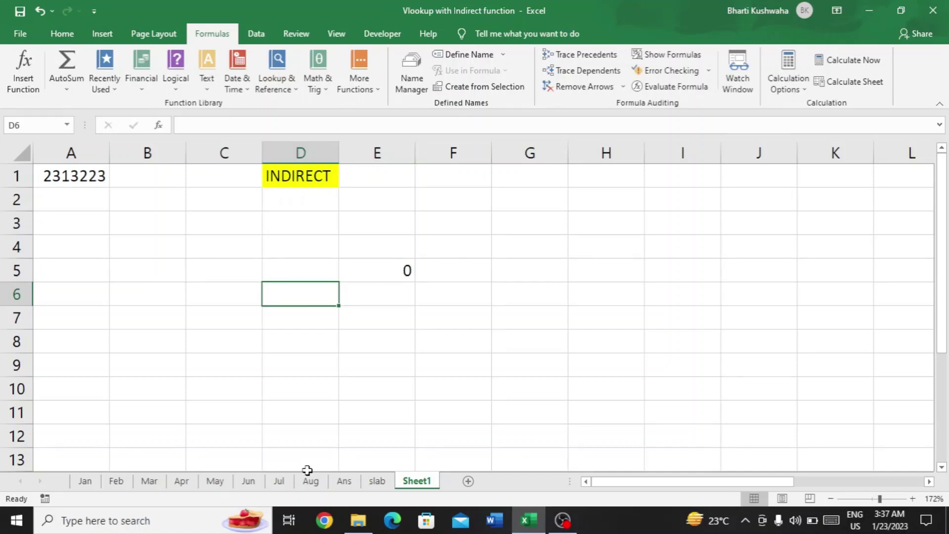
key(Up)
key(Up)
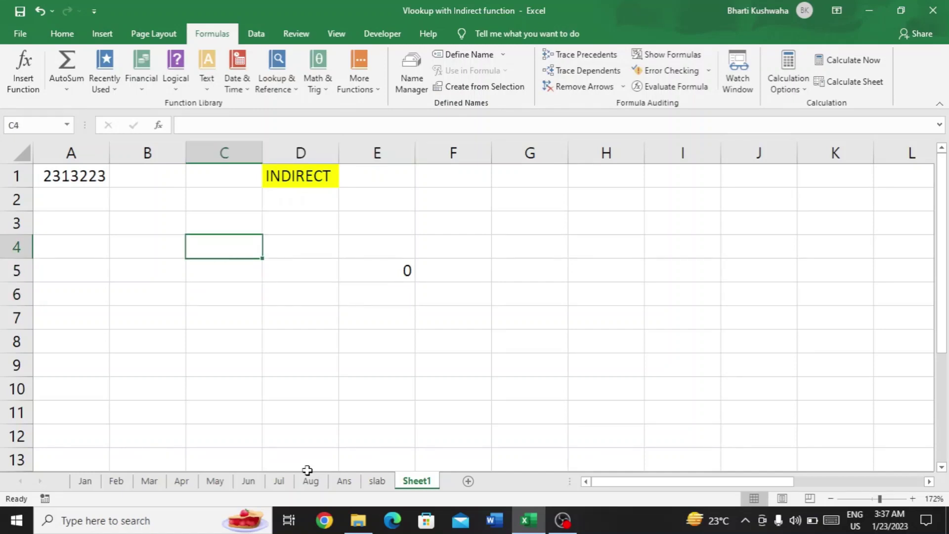
text(2)
key(Return)
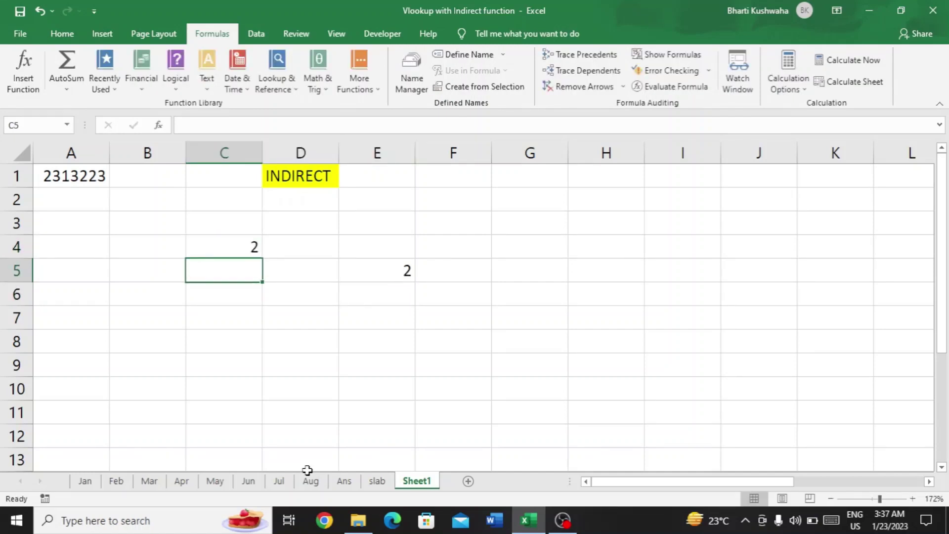
key(Up)
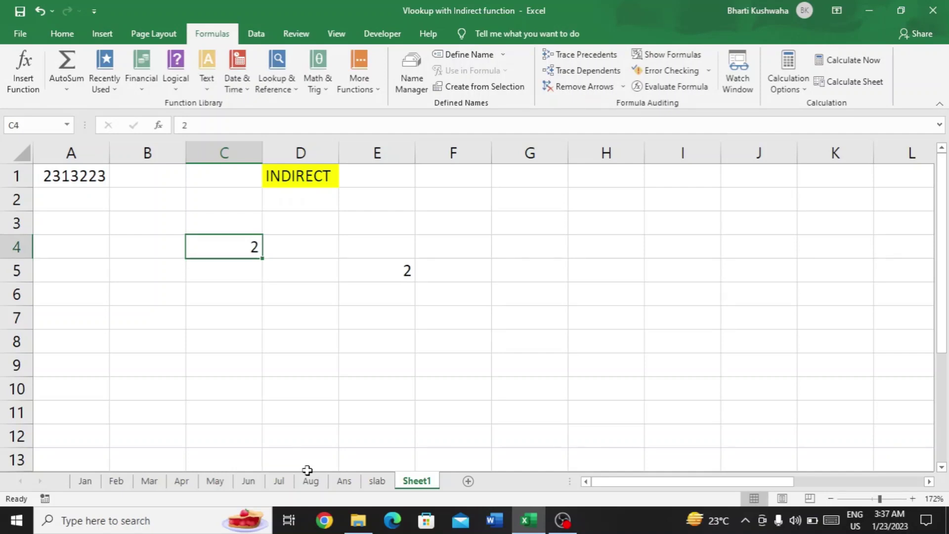
key(Delete)
Step: Replace the formula in cell E5 with =A1 and check it
key(Right)
key(Right)
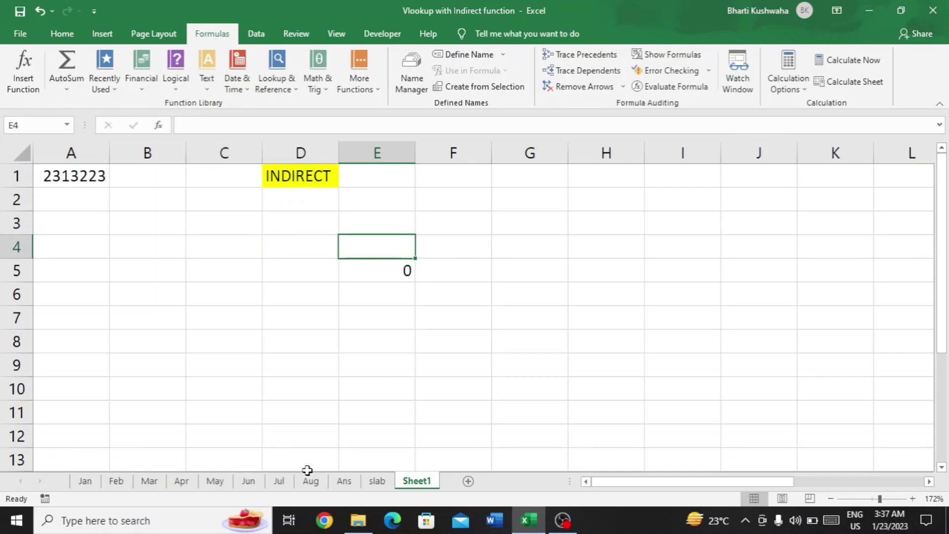
key(Down)
key(F2)
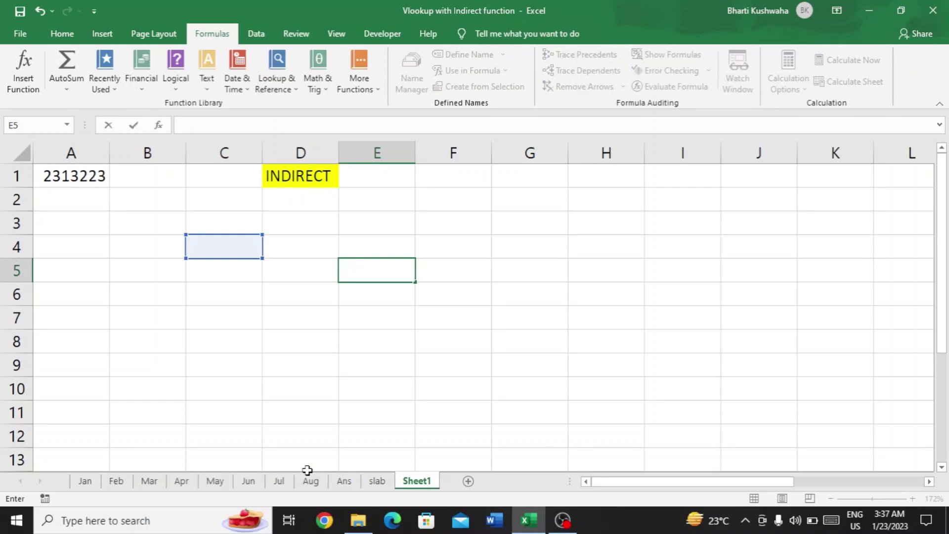
text(=a1)
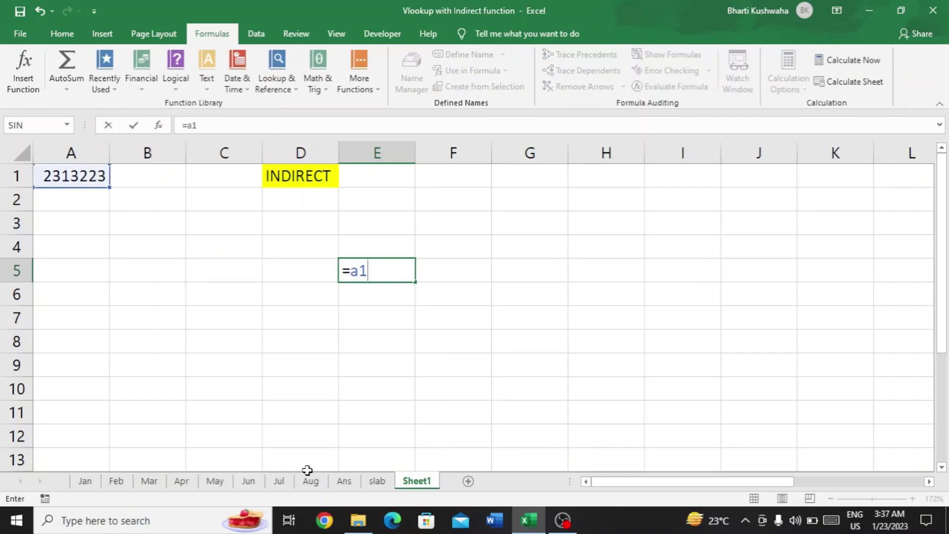
key(Return)
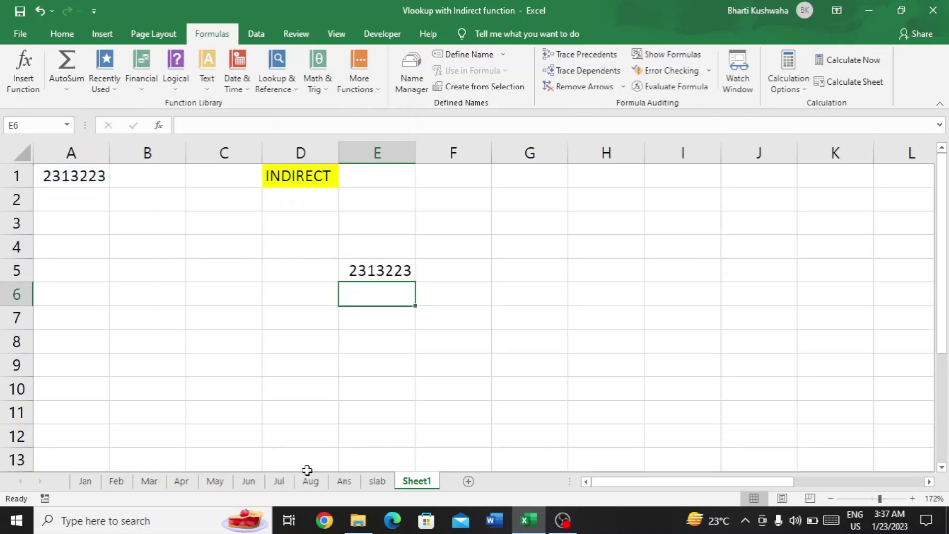
key(Up)
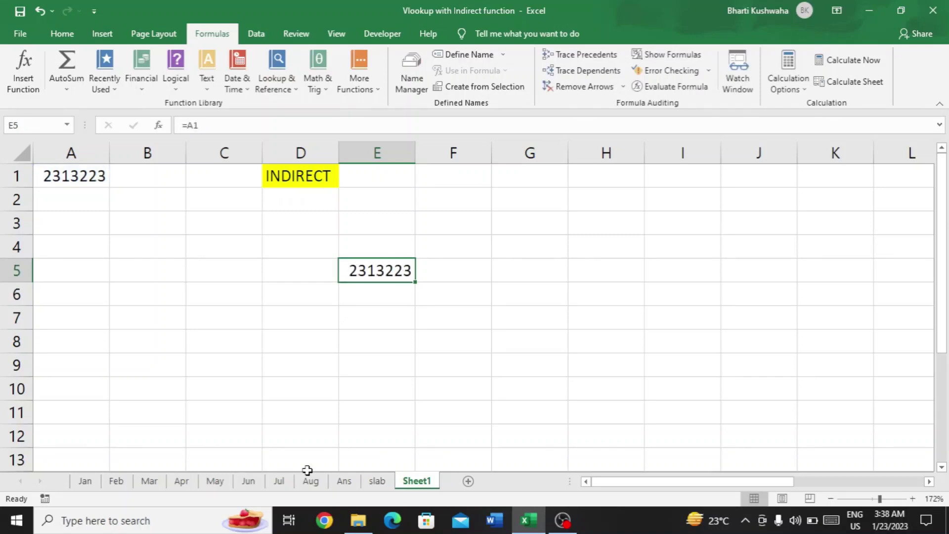
Step: Enter the quoted text formula ="A!1" in cell E6
key(Down)
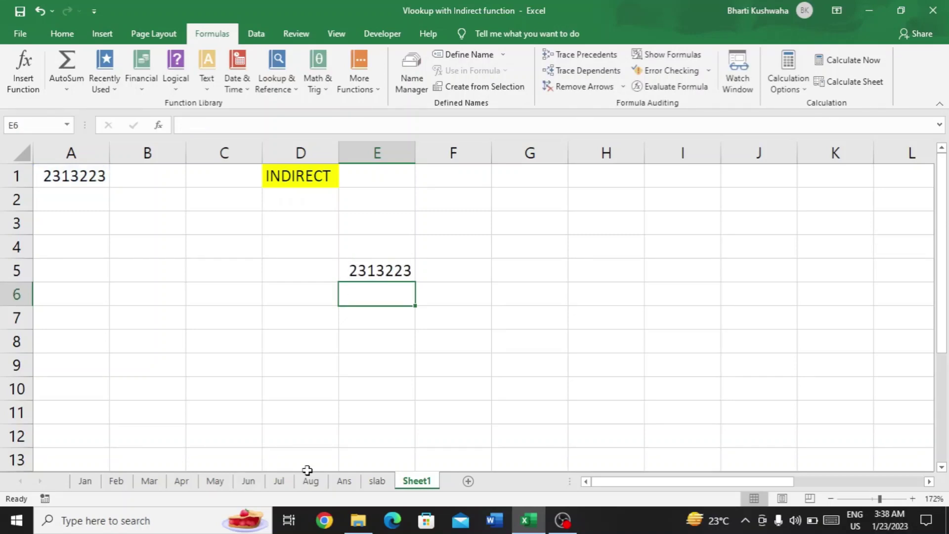
text(=)
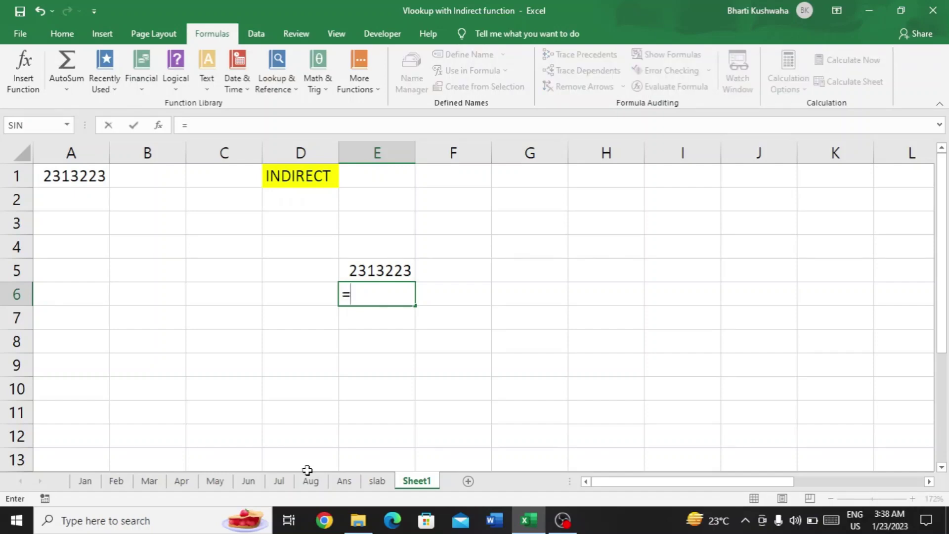
text(a)
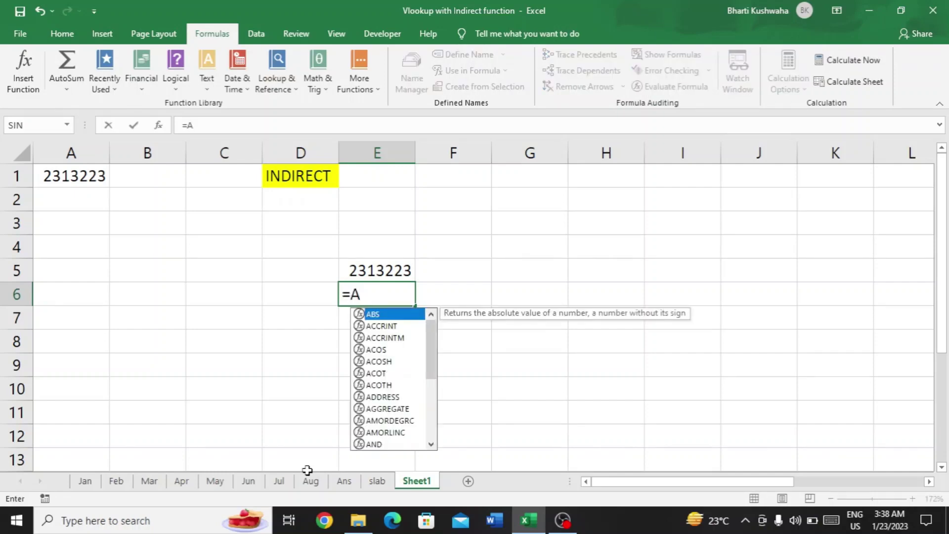
key(BackSpace)
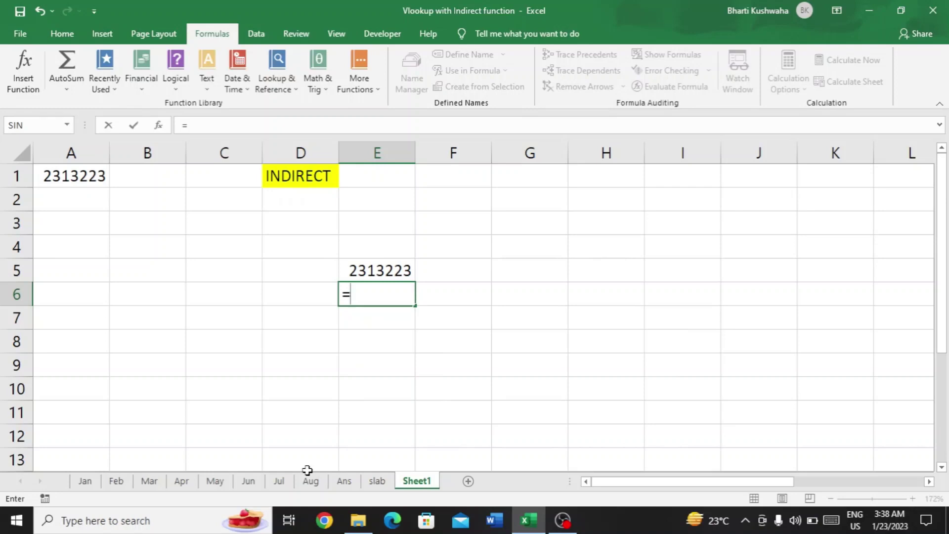
text("A)
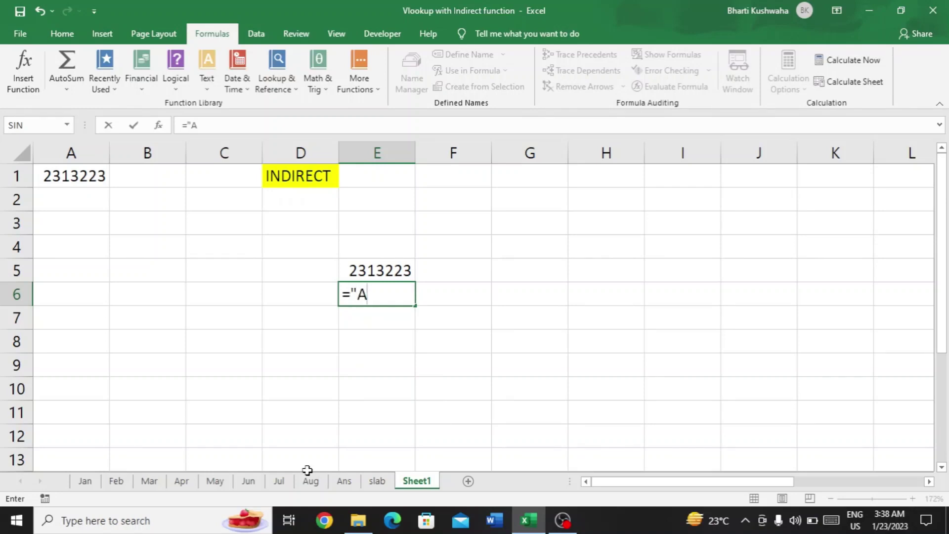
text(!1")
key(Return)
key(Up)
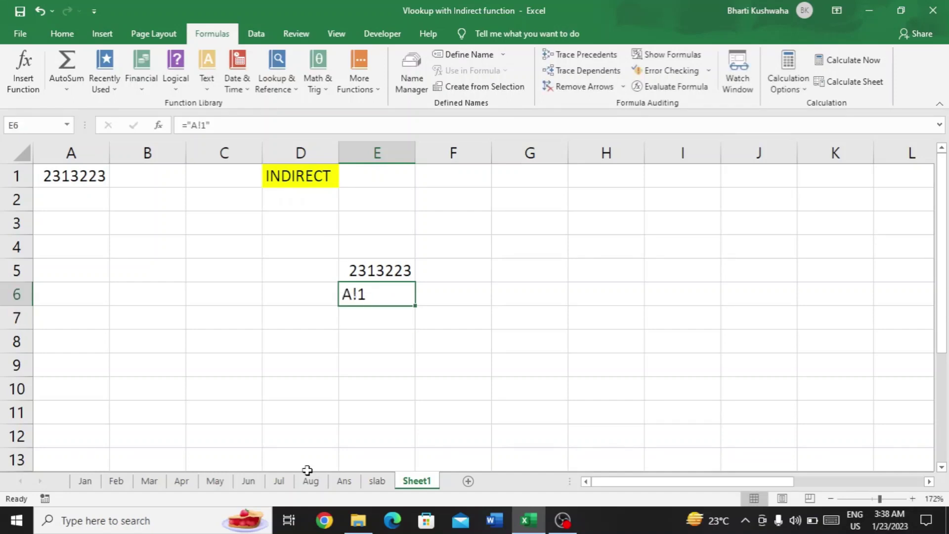
Step: Try to remove both quotation marks from the formula in E6 so that it reads =A!1
key(F2)
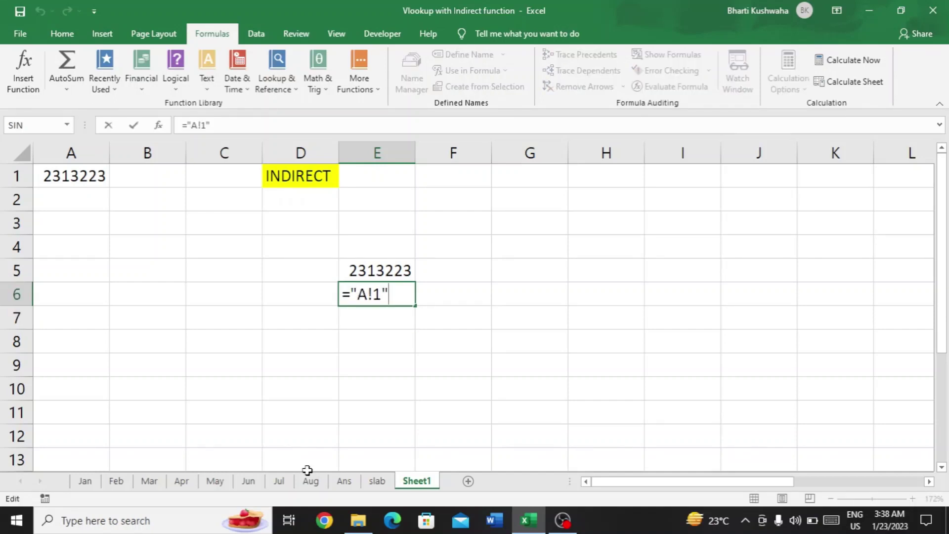
key(BackSpace)
key(Return)
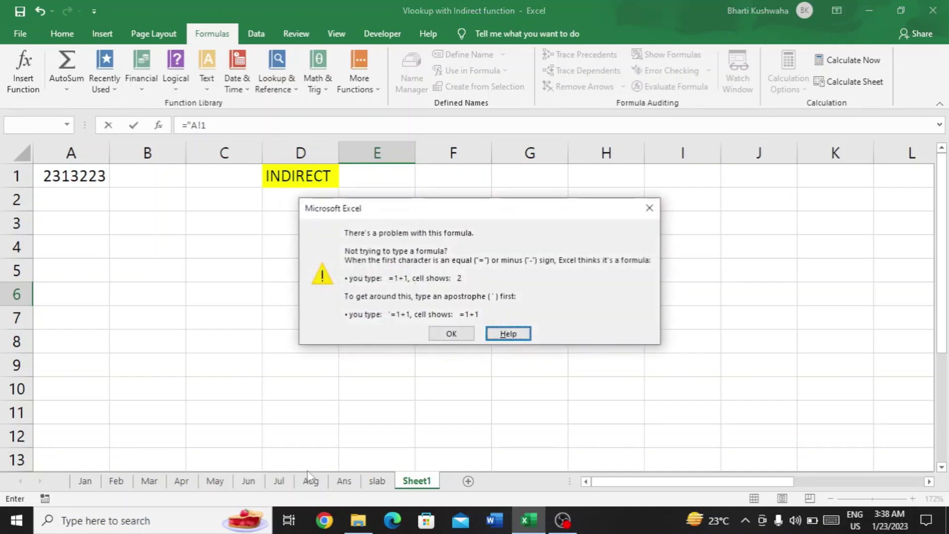
key(Left)
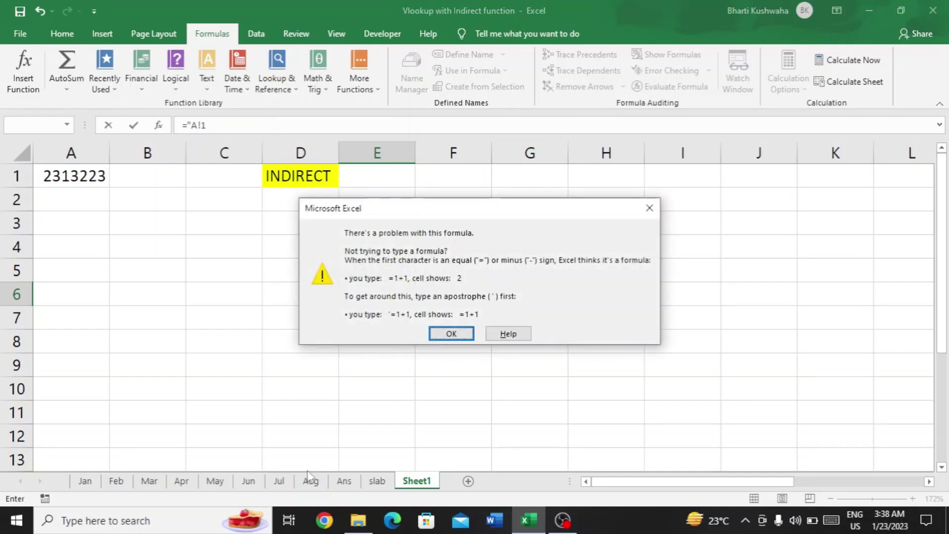
key(Return)
key(Left)
key(Left)
key(Left)
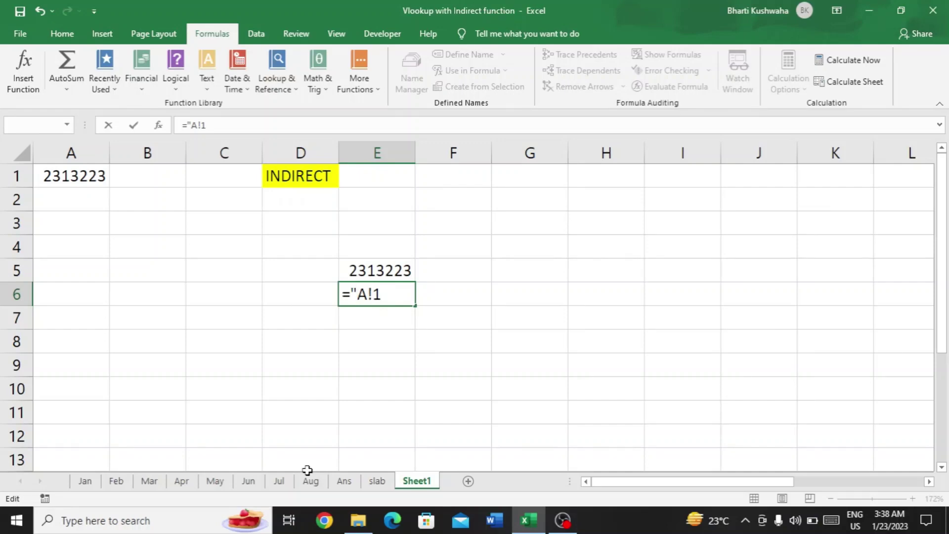
key(BackSpace)
key(Return)
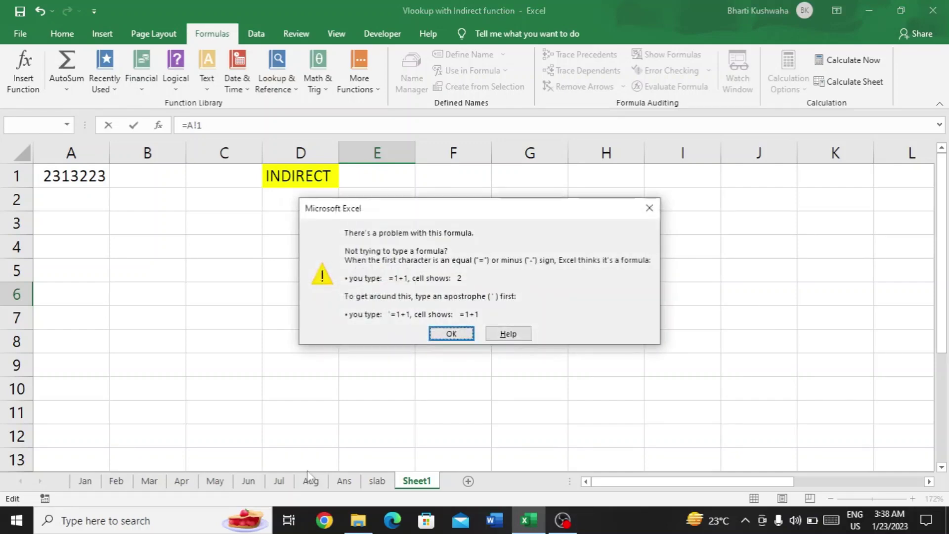
key(Return)
Step: Correct the formula in E6 to =A1 by removing the exclamation mark
key(Left)
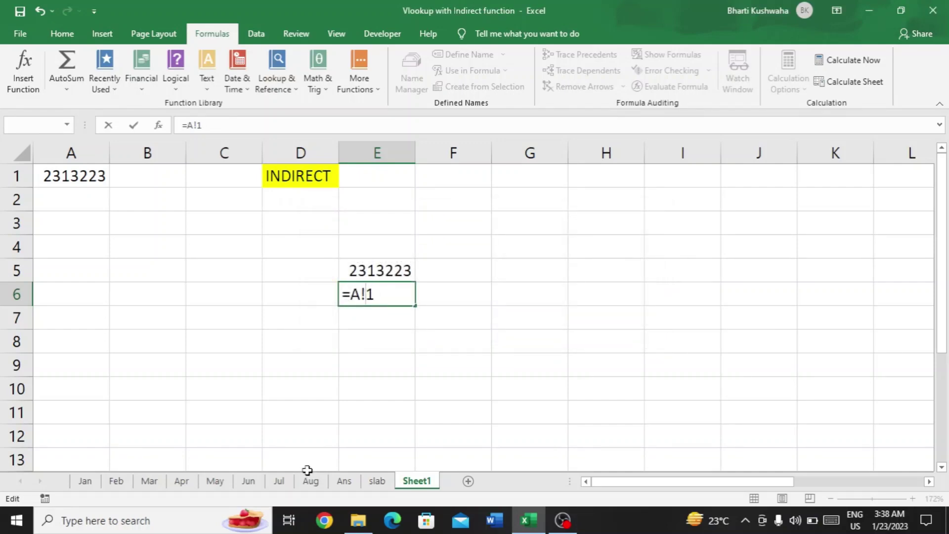
key(Left)
key(Left)
key(Left)
key(Right)
key(Right)
key(Right)
key(Return)
key(Up)
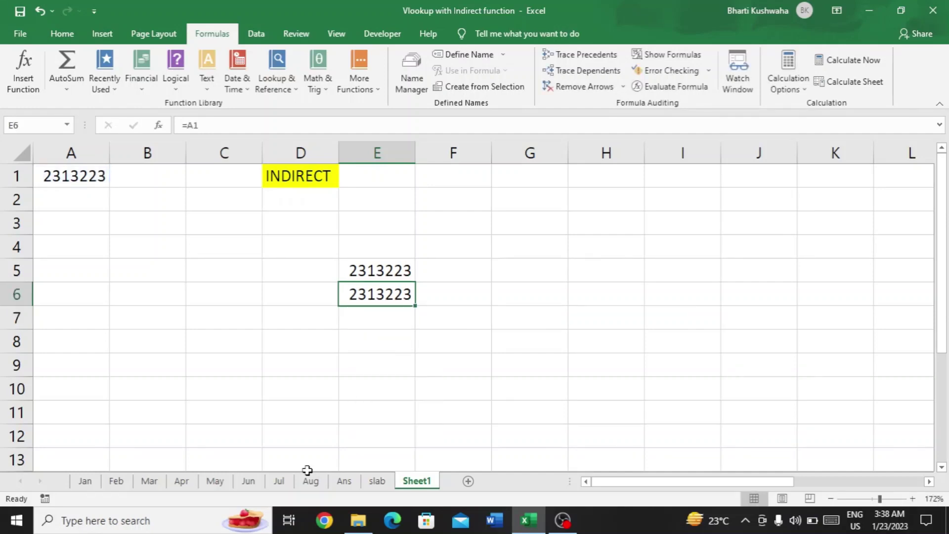
Step: Open the Jan sheet to view its employee, quantity and rate data
key(Down)
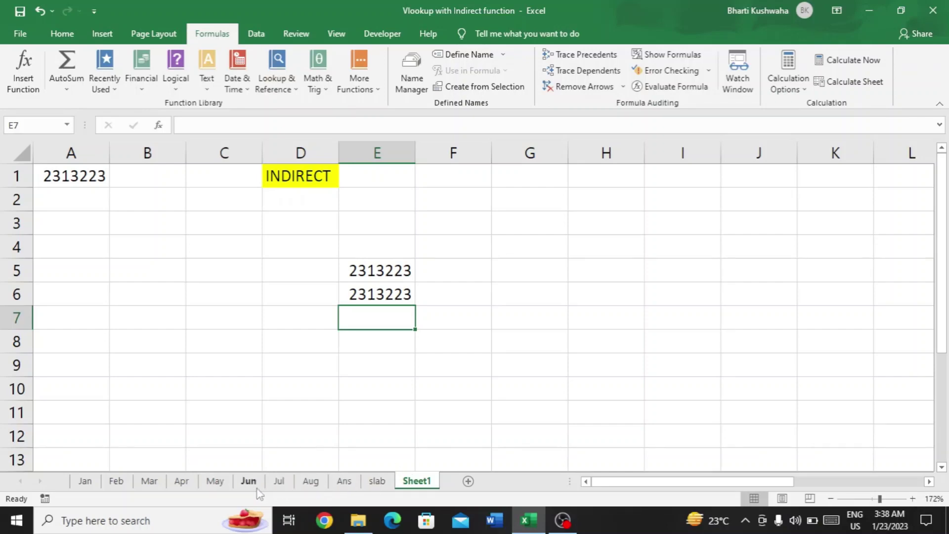
click(79, 485)
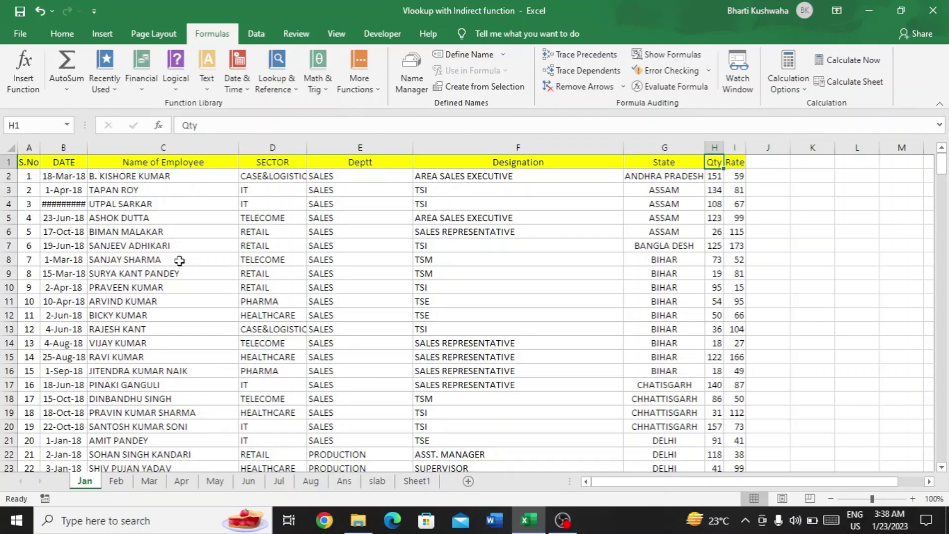
Step: Enter the formula =jan in cell E7 of Sheet1
click(418, 481)
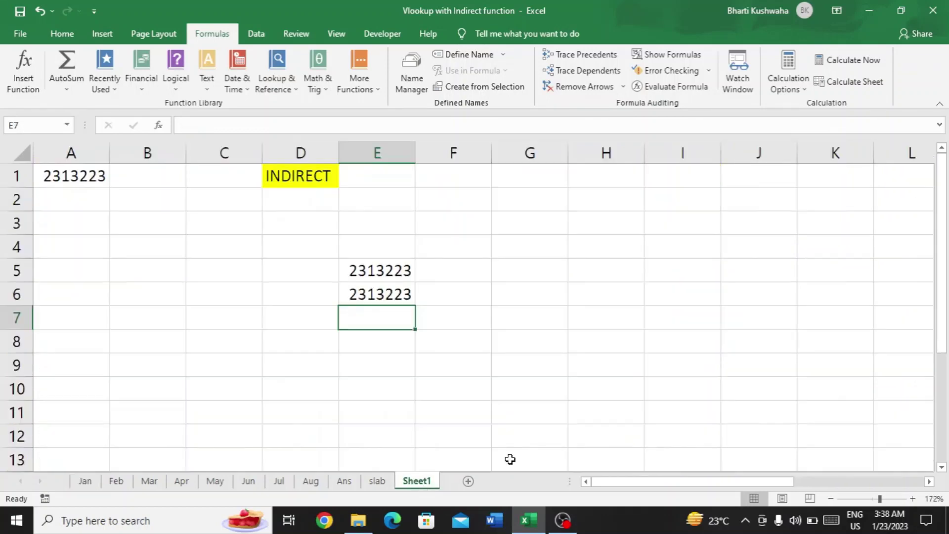
text(=)
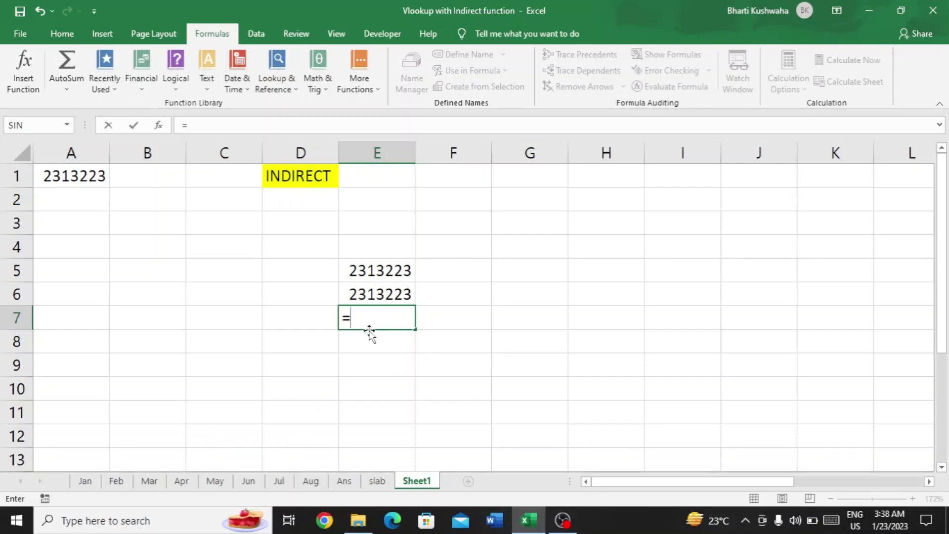
text(jan)
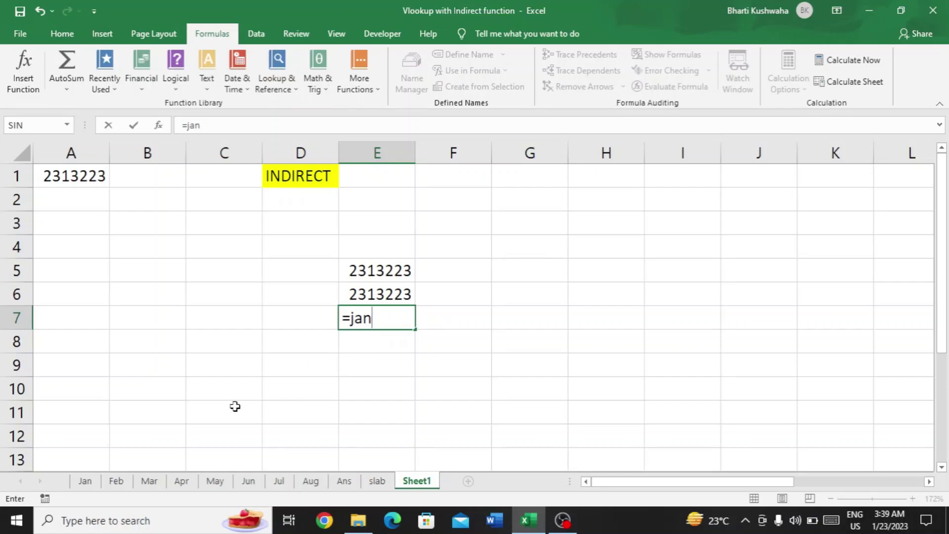
key(Return)
Step: Check the Jan sheet and extend the formula in Sheet1 cell E7 to =Jan!B3
click(90, 485)
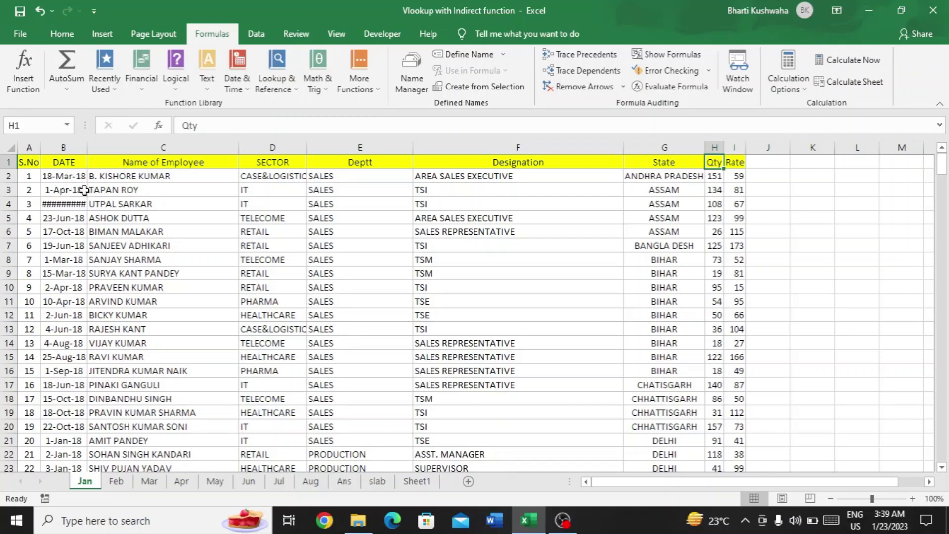
click(414, 482)
key(F2)
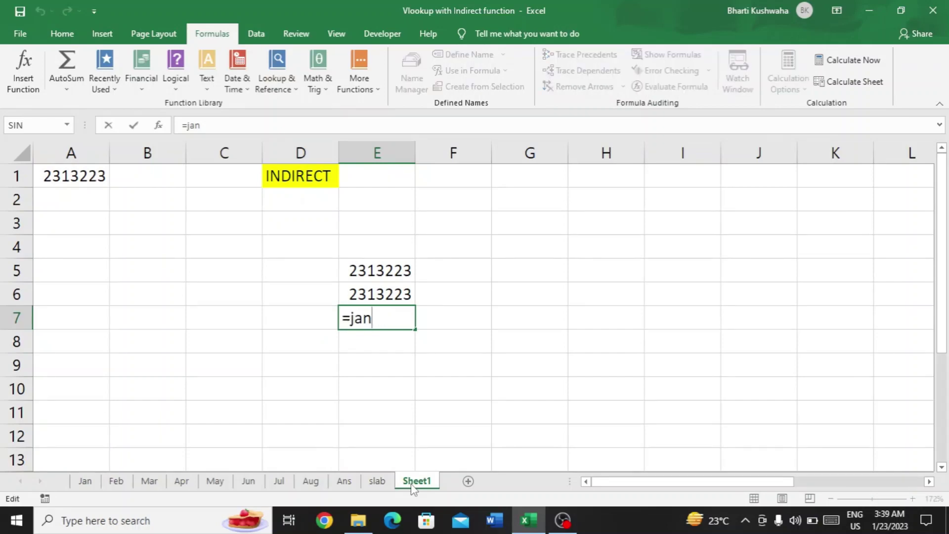
text(!)
text(a)
text(3)
key(BackSpace)
key(BackSpace)
text(b3)
key(Return)
key(Up)
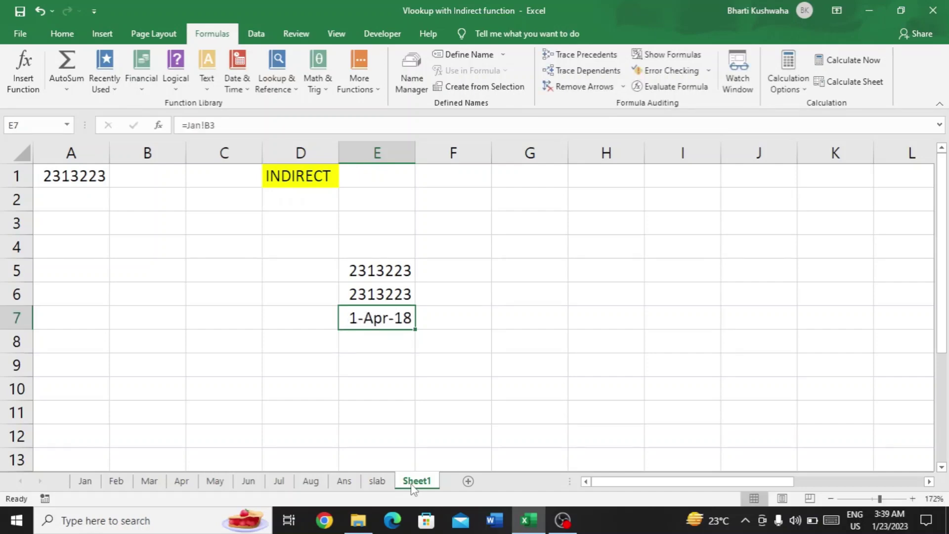
key(Down)
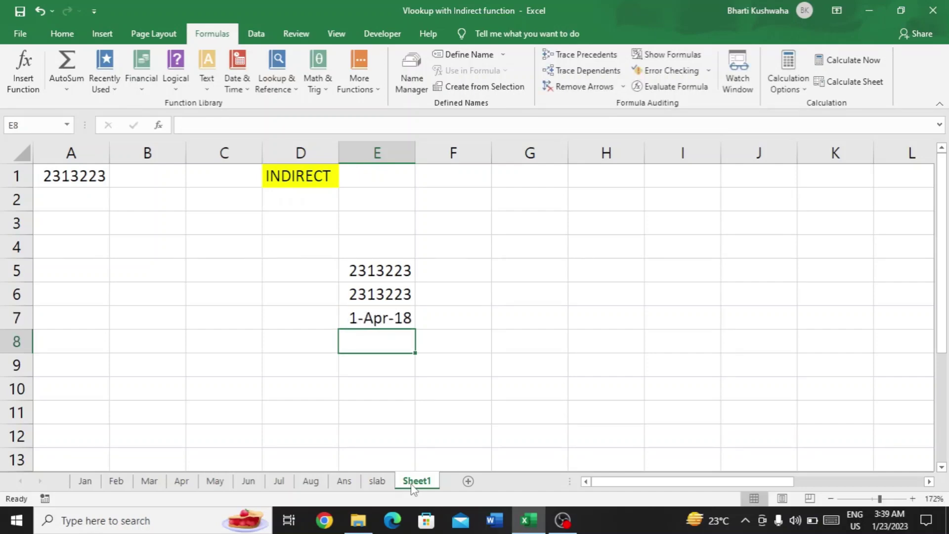
key(Up)
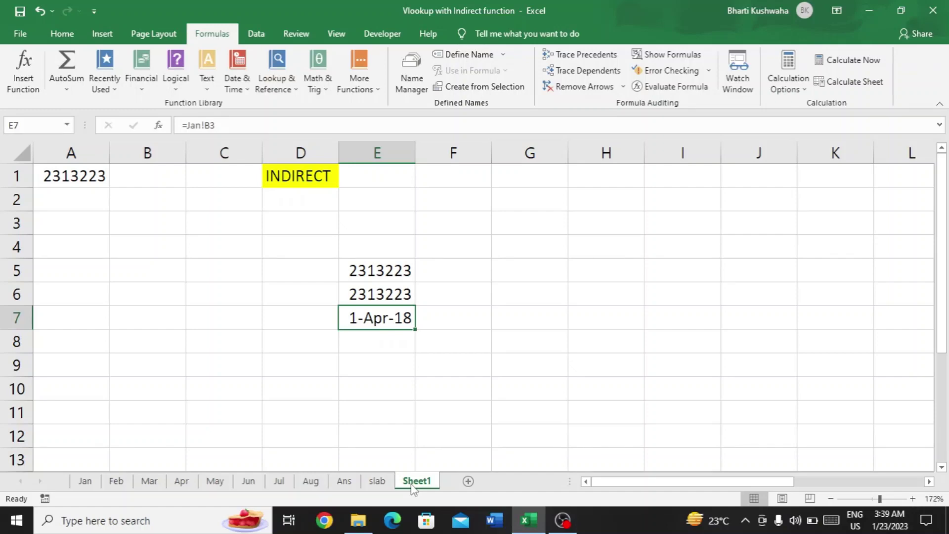
Step: Start an INDIRECT formula in cell E8 of Sheet1
click(389, 343)
text(=)
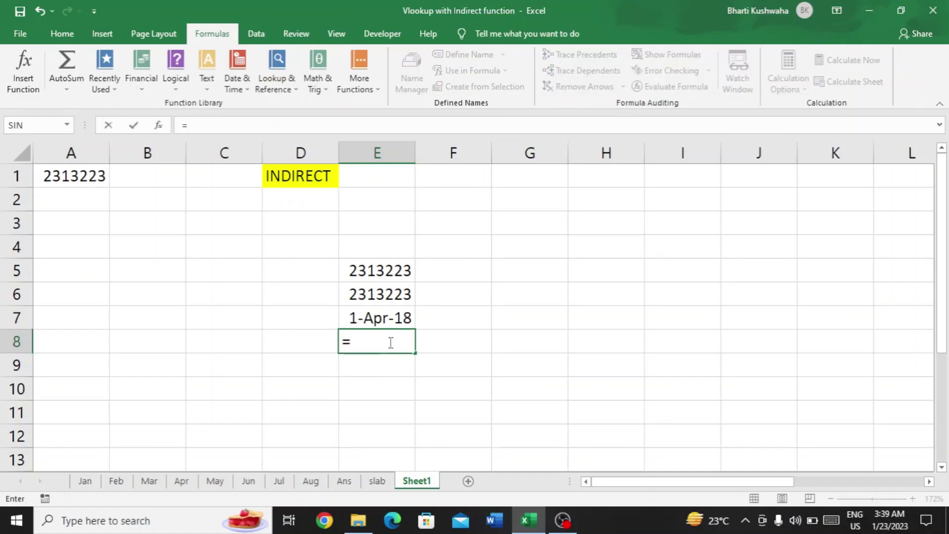
text(indi)
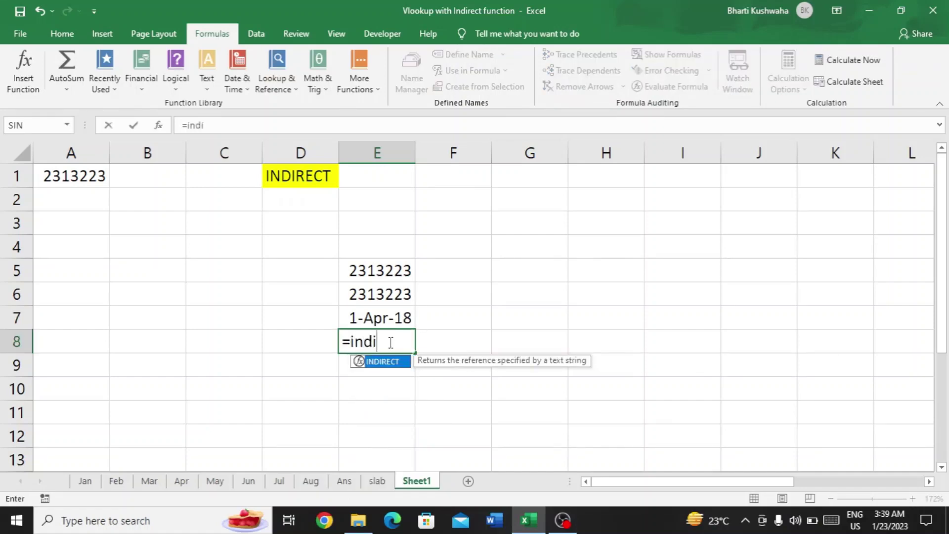
text(rect)
key(Tab)
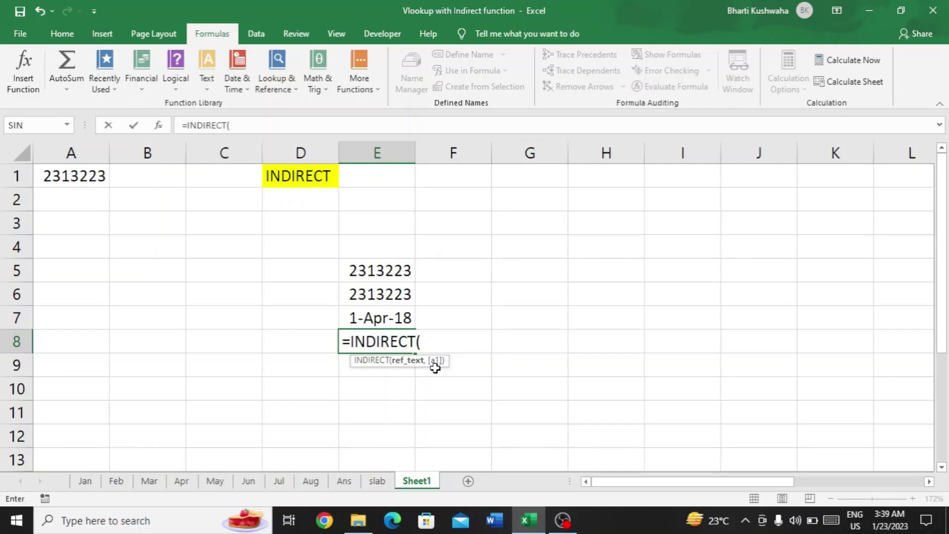
text(")
key(Return)
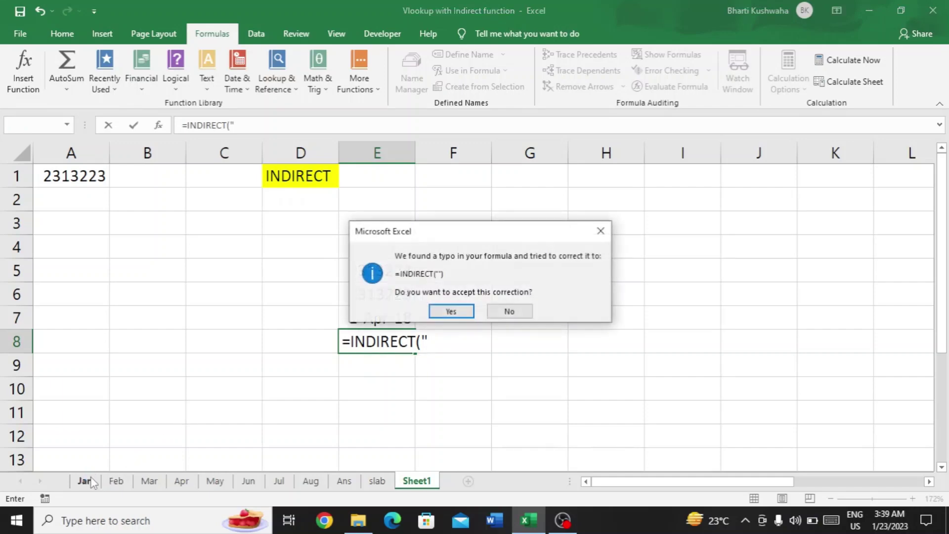
click(601, 231)
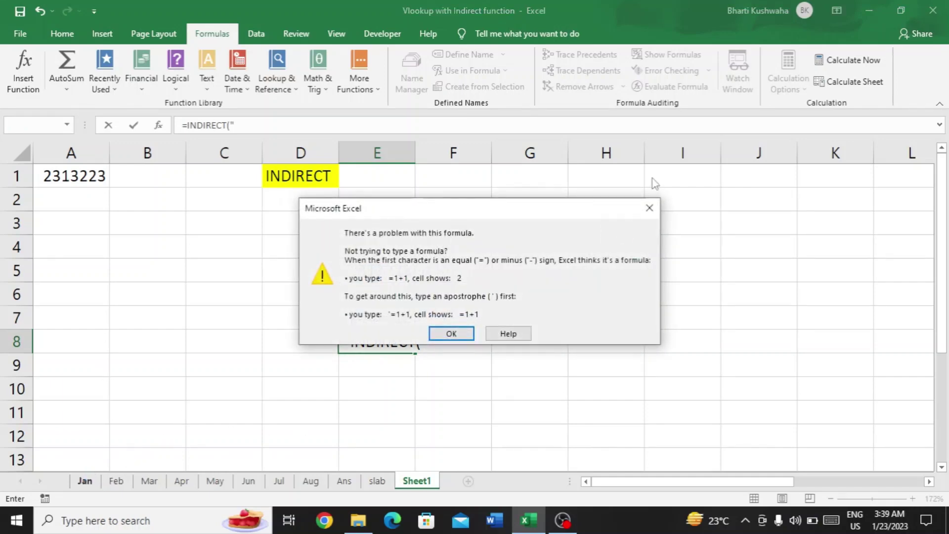
click(650, 207)
key(BackSpace)
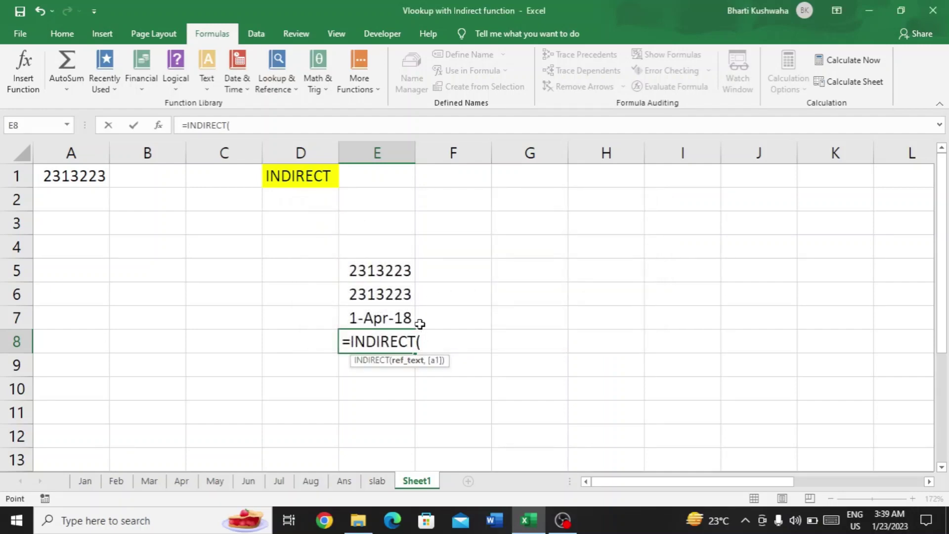
Step: Complete the E8 formula as =INDIRECT("jan!"&Jan!C3), picking the C3 reference from the Jan sheet
text("jan")
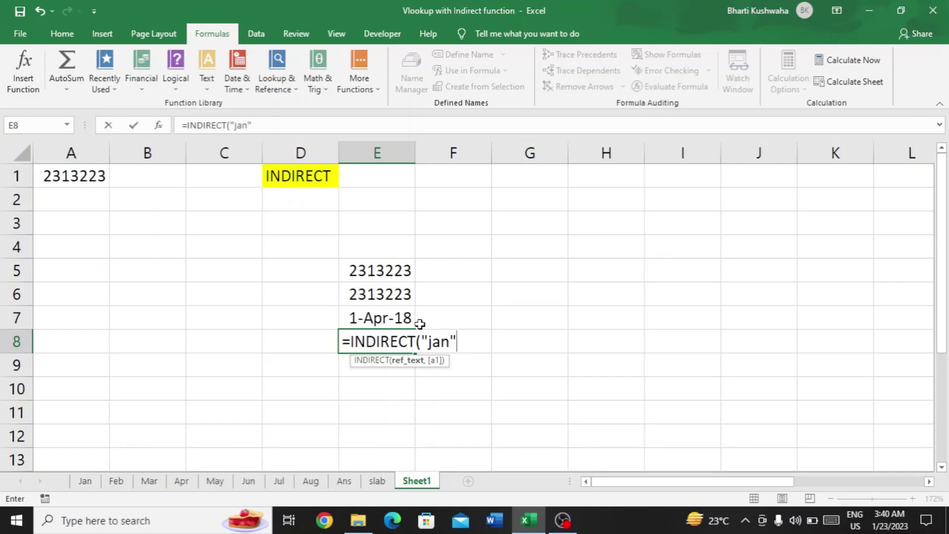
key(BackSpace)
text(! "&)
click(85, 481)
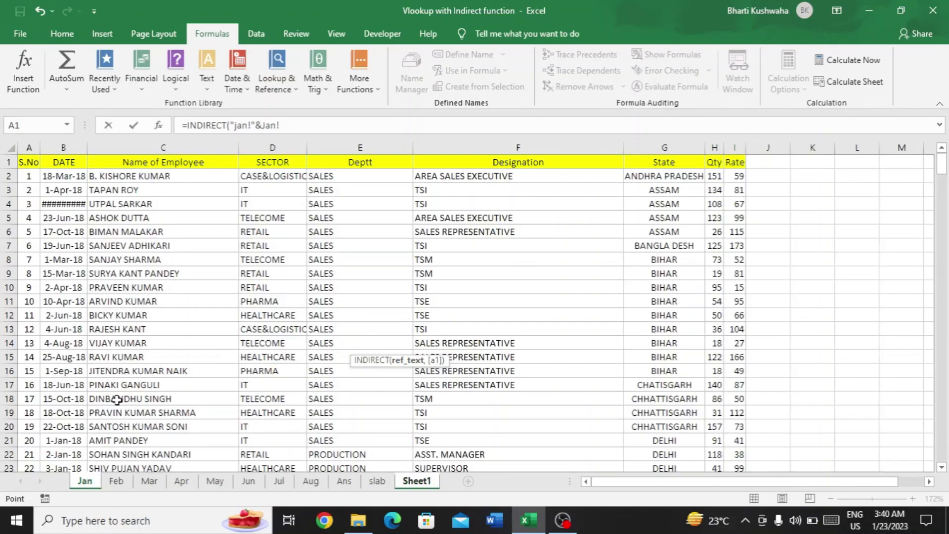
click(112, 190)
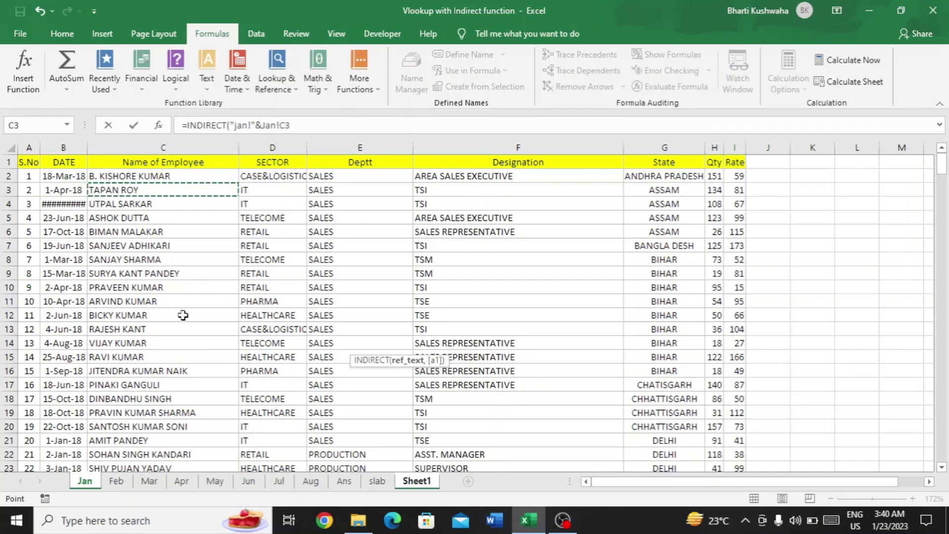
key(Return)
key(Up)
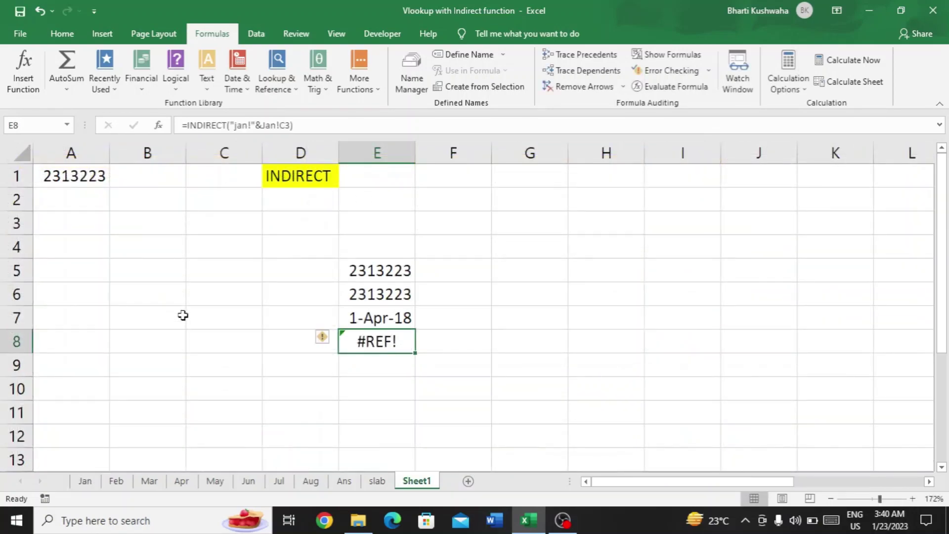
Step: Remove the Jan! prefix from the cell reference in E8 so the formula reads =INDIRECT("jan!"&C3)
key(F2)
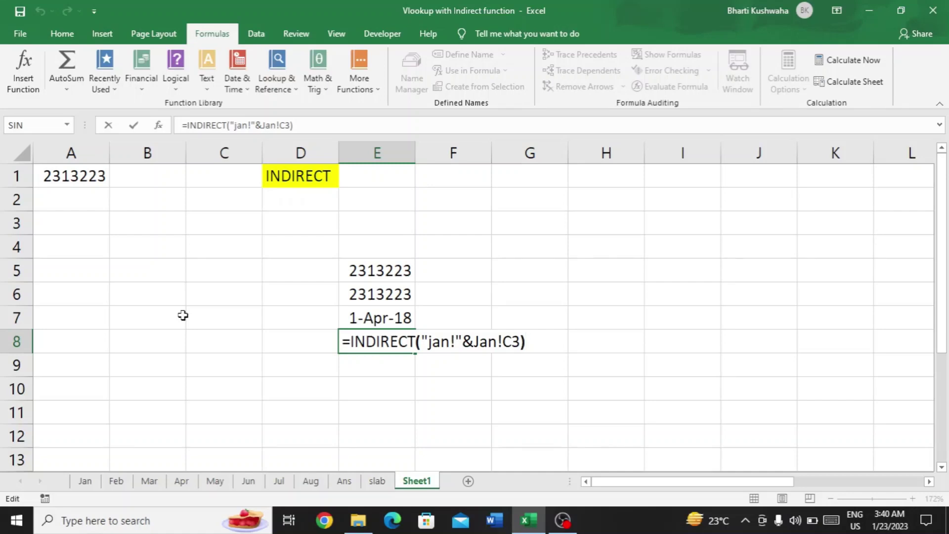
key(Left)
key(Left)
key(Left)
key(BackSpace)
key(BackSpace)
key(BackSpace)
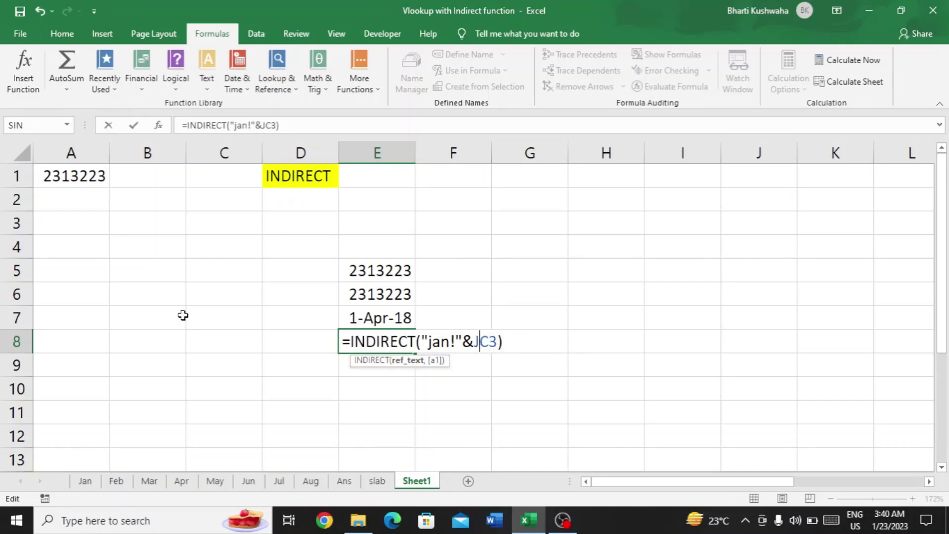
key(BackSpace)
key(Return)
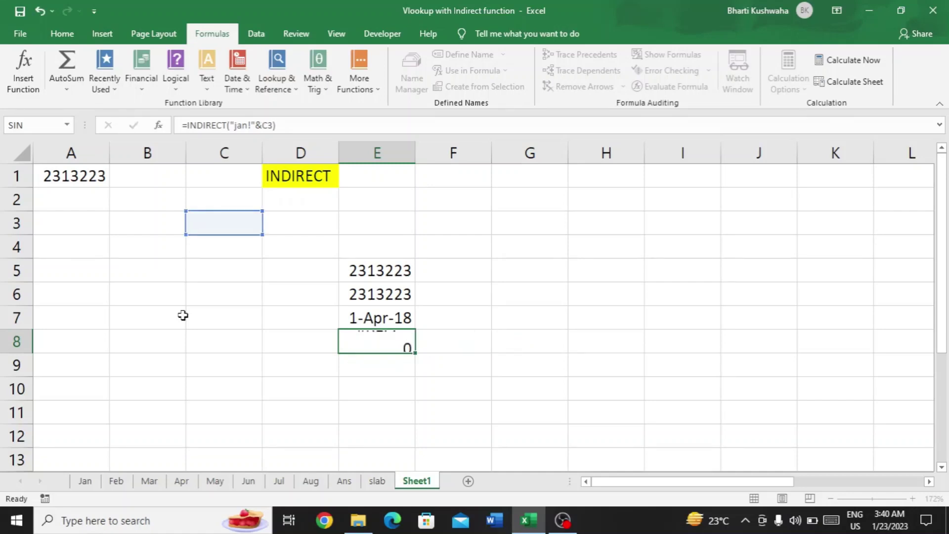
key(Up)
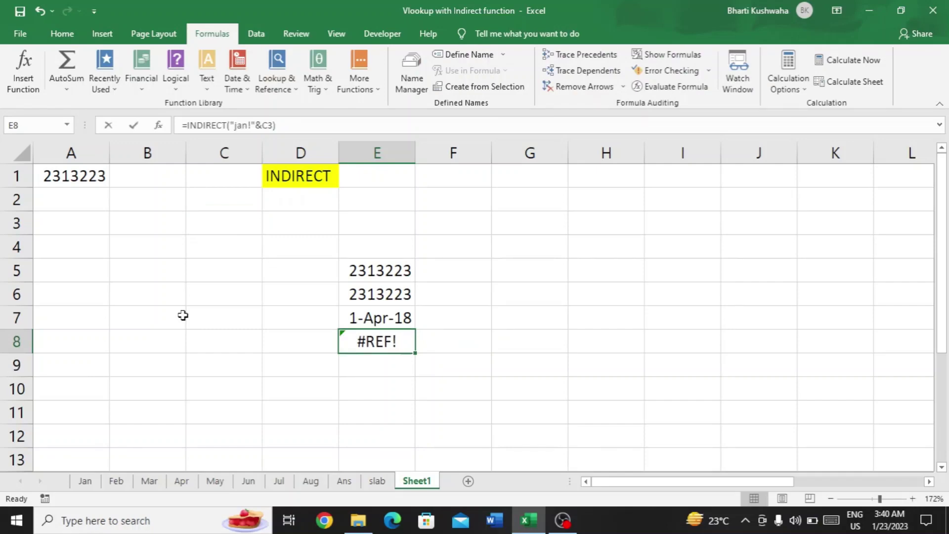
Step: Enclose the C3 reference in quotation marks so the E8 formula reads =INDIRECT("jan!"&"C3")
key(F2)
key(Left)
key(Left)
key(Left)
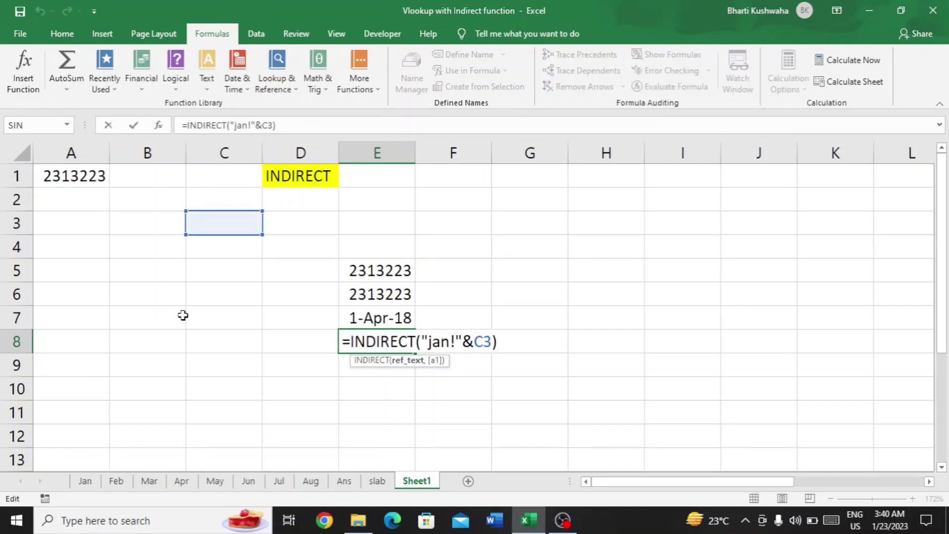
text(")
key(Right)
key(Right)
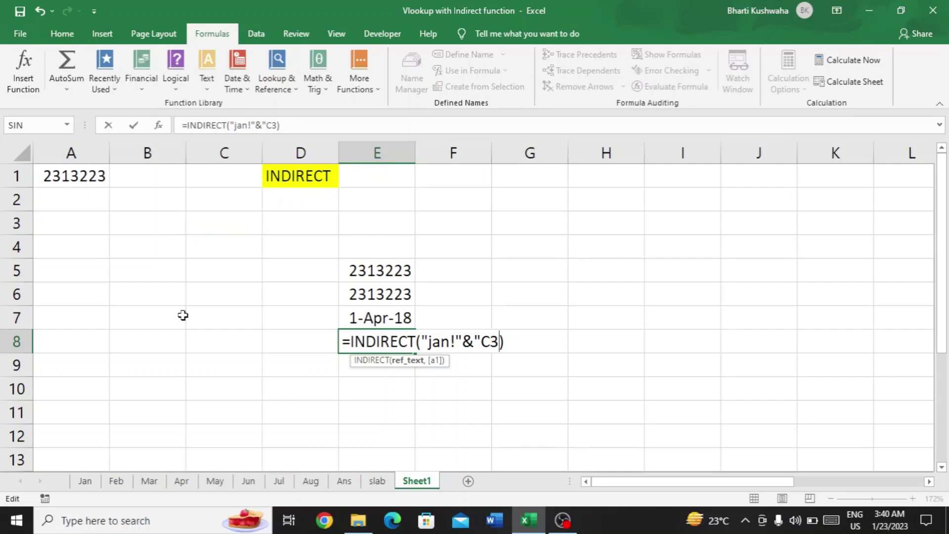
text(")
key(Return)
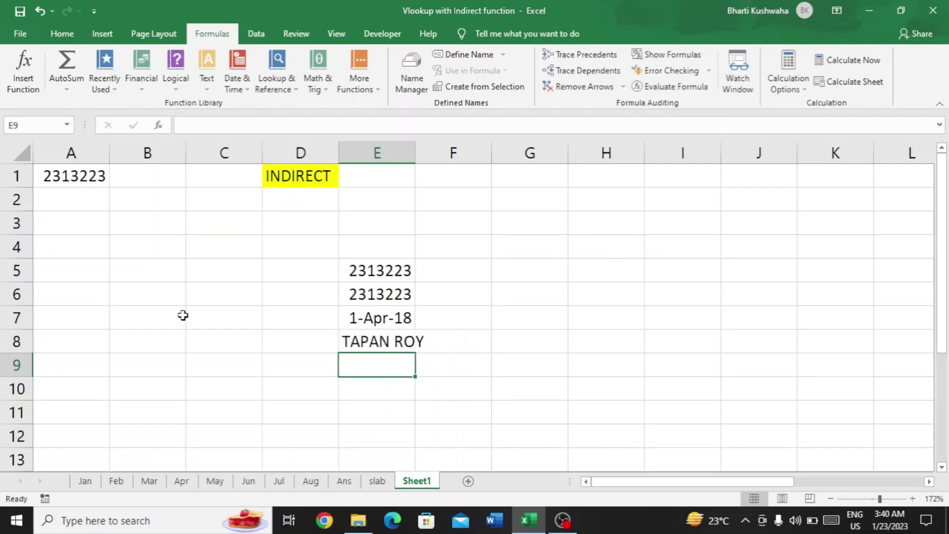
key(Up)
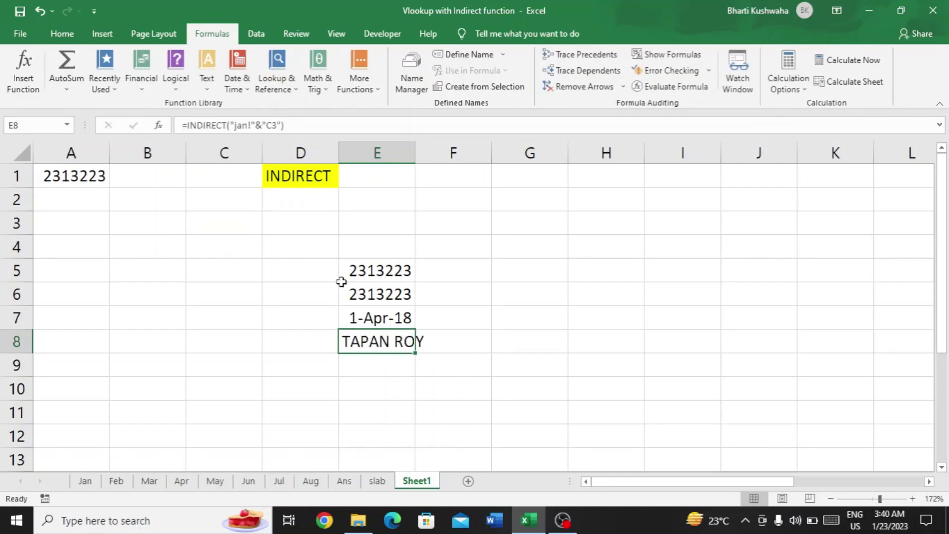
Step: Compare the direct sheet reference in E7 with the INDIRECT formula in E8
click(390, 314)
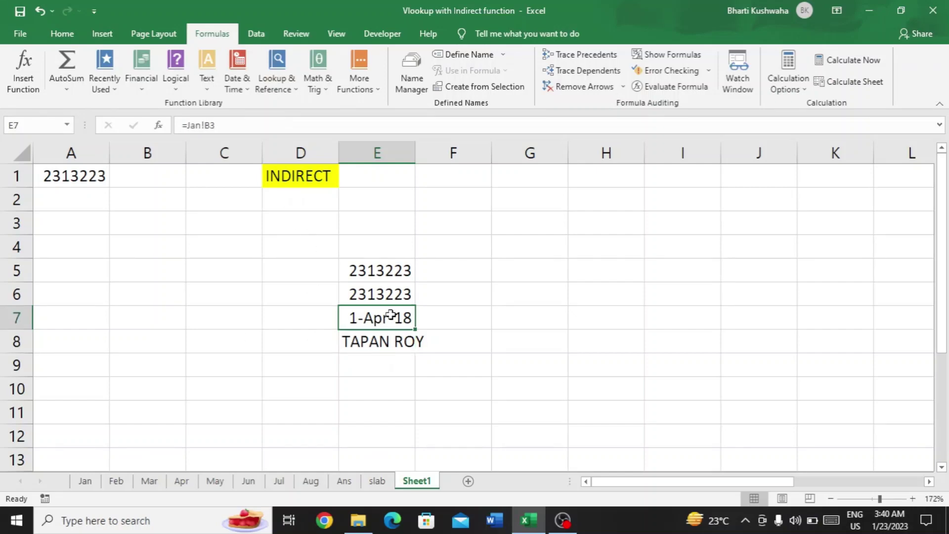
click(389, 340)
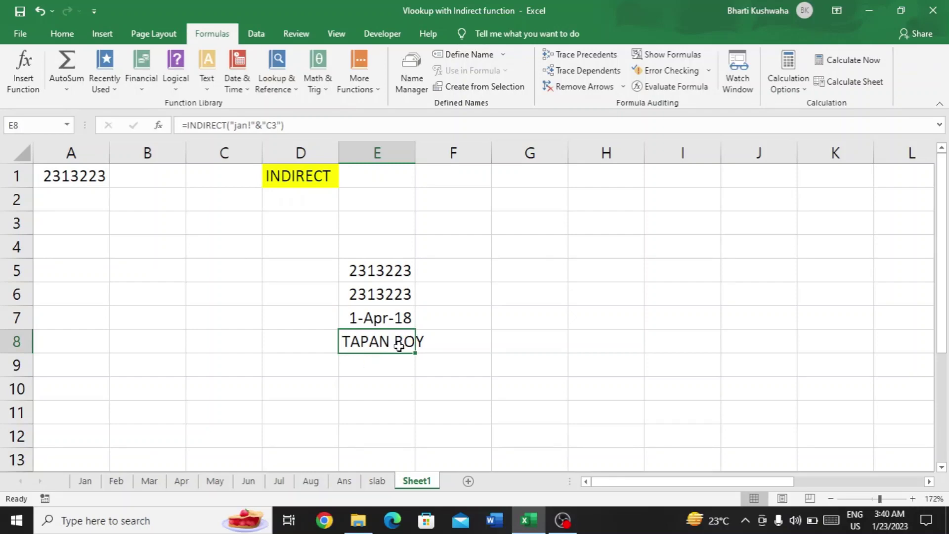
click(393, 319)
key(Down)
click(393, 319)
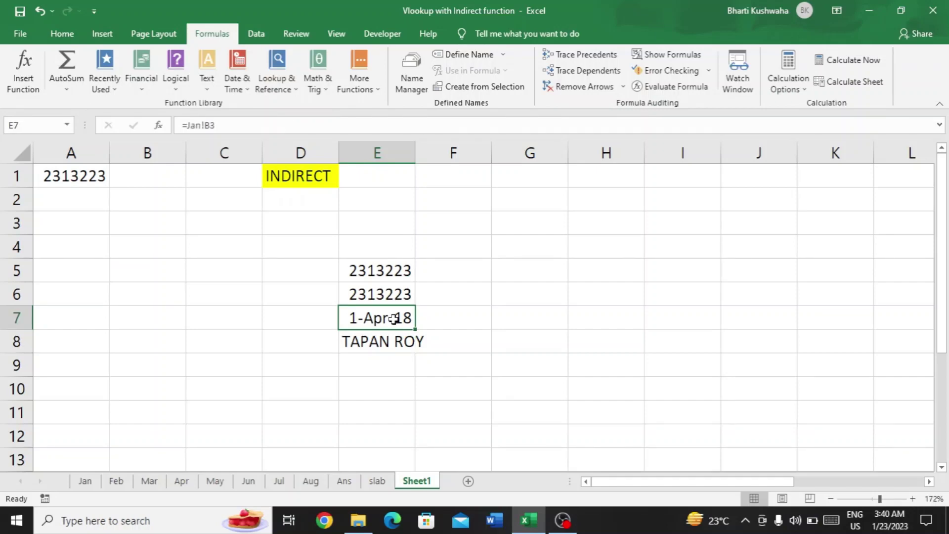
key(Down)
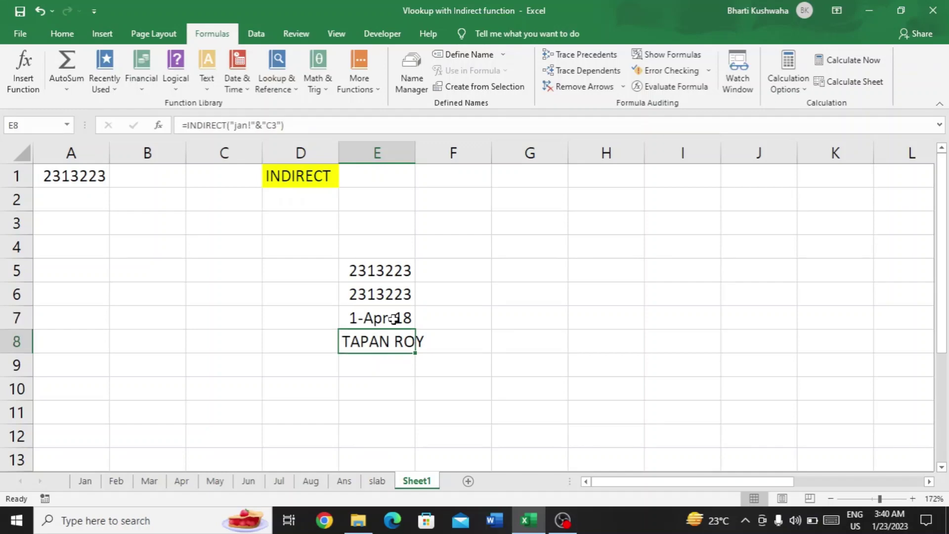
key(Right)
key(Right)
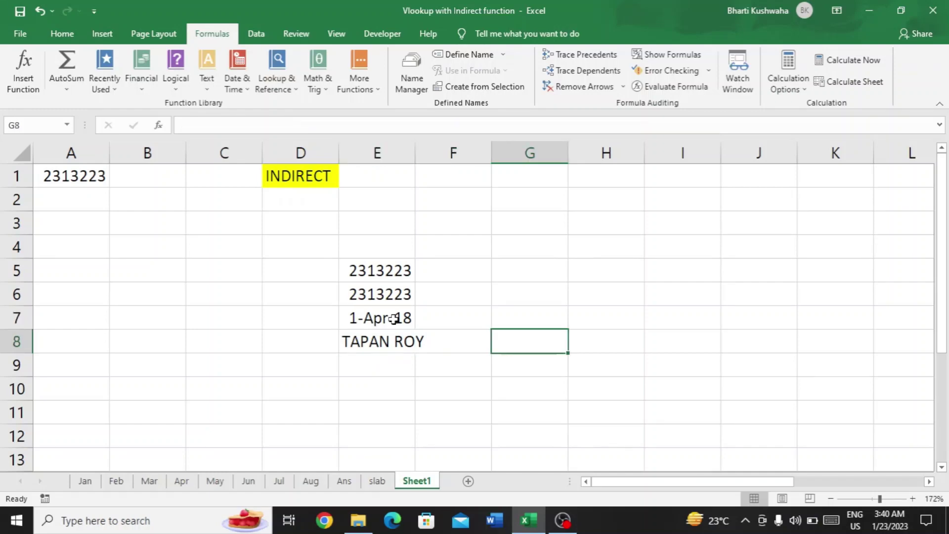
key(Up)
key(Left)
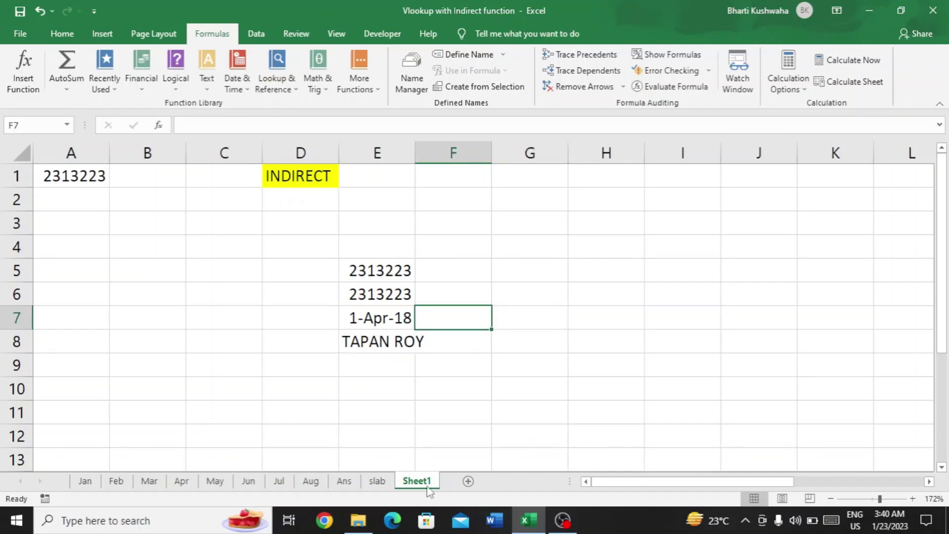
Step: On the Ans sheet, start a VLOOKUP formula in D2 with $A2 as the lookup value
click(353, 476)
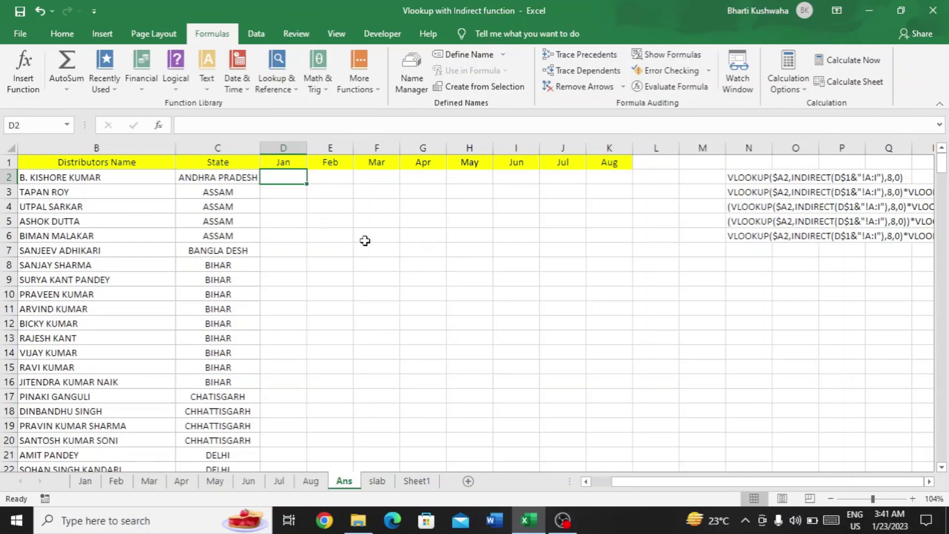
text(=vlook)
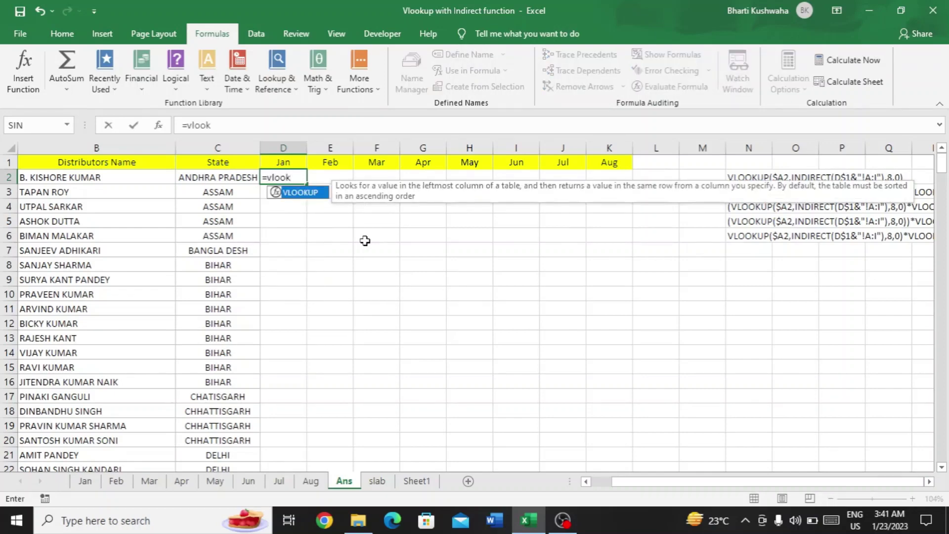
text(up)
key(Tab)
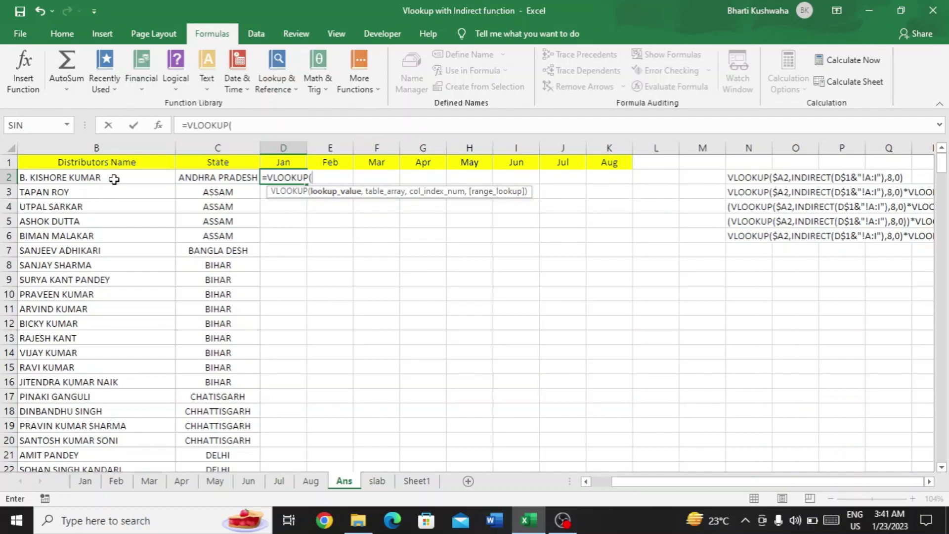
click(144, 178)
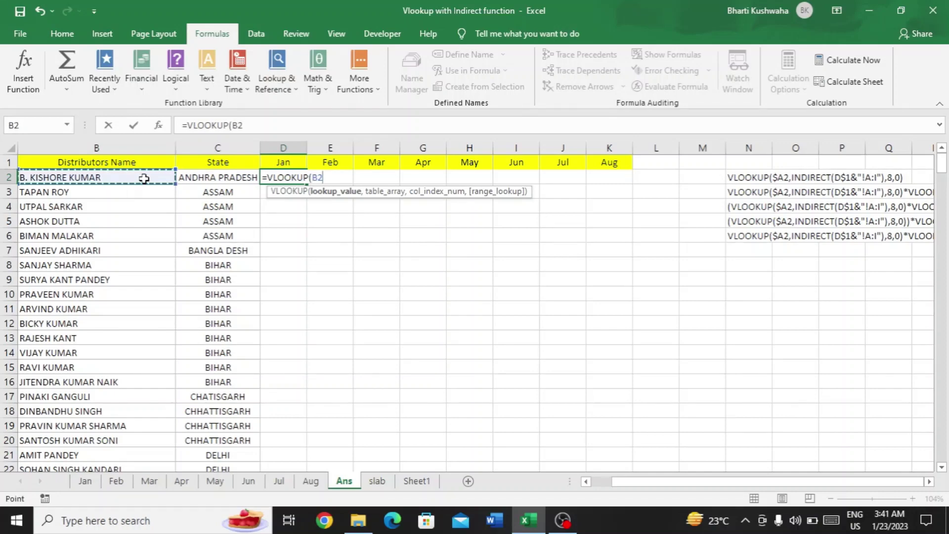
key(Left)
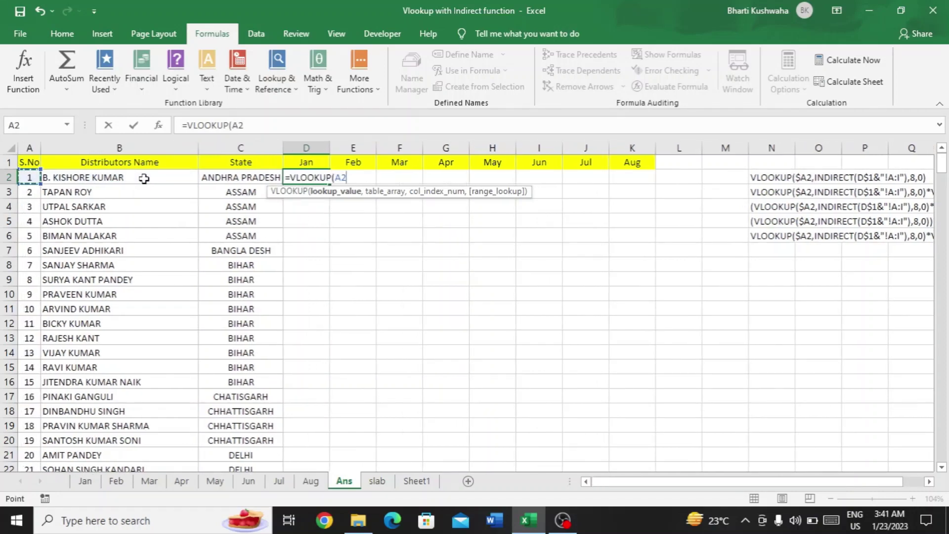
key(F2)
key(Left)
key(Left)
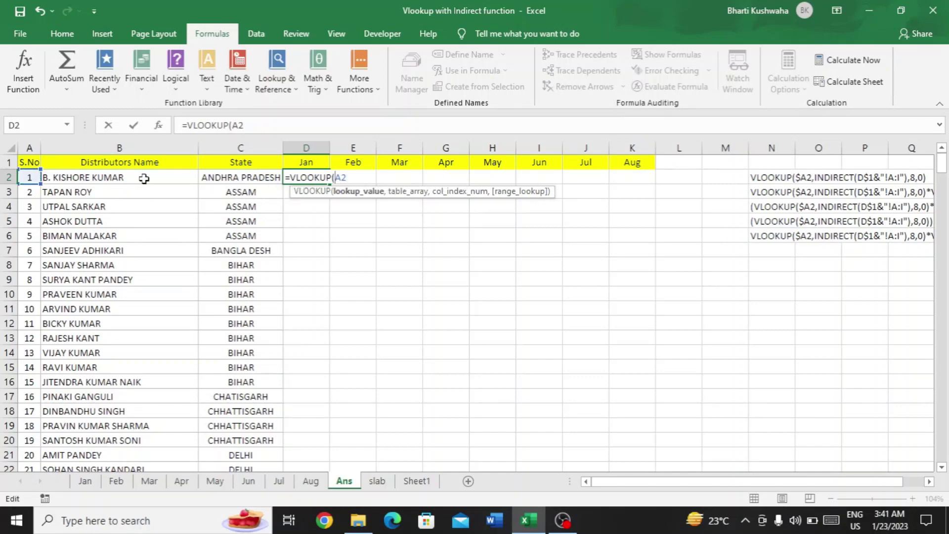
text($A2,)
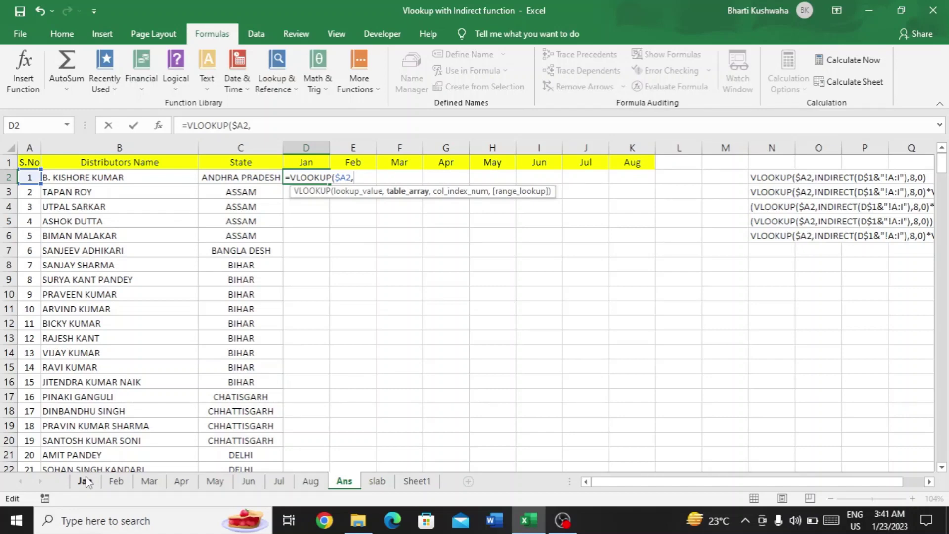
Step: Nest an INDIRECT function as the table array of the D2 VLOOKUP
text(in)
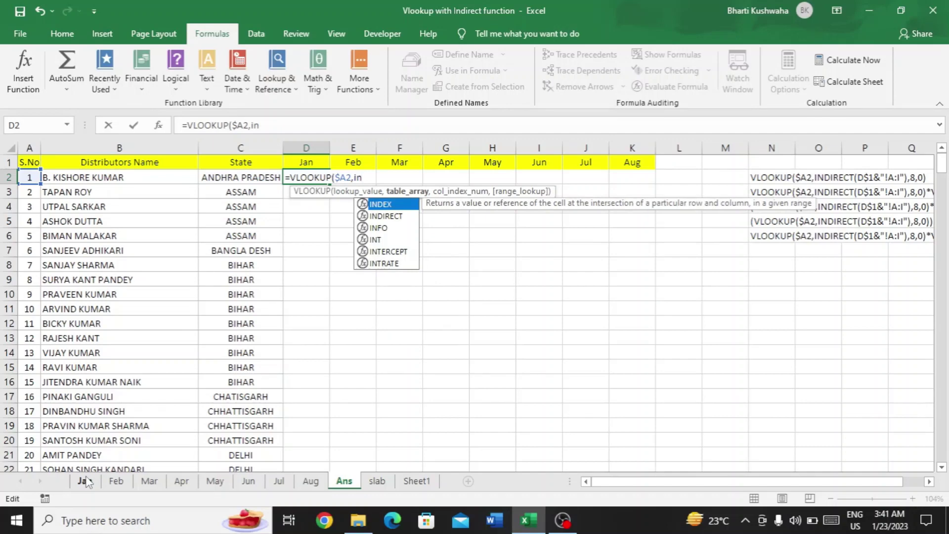
text(di)
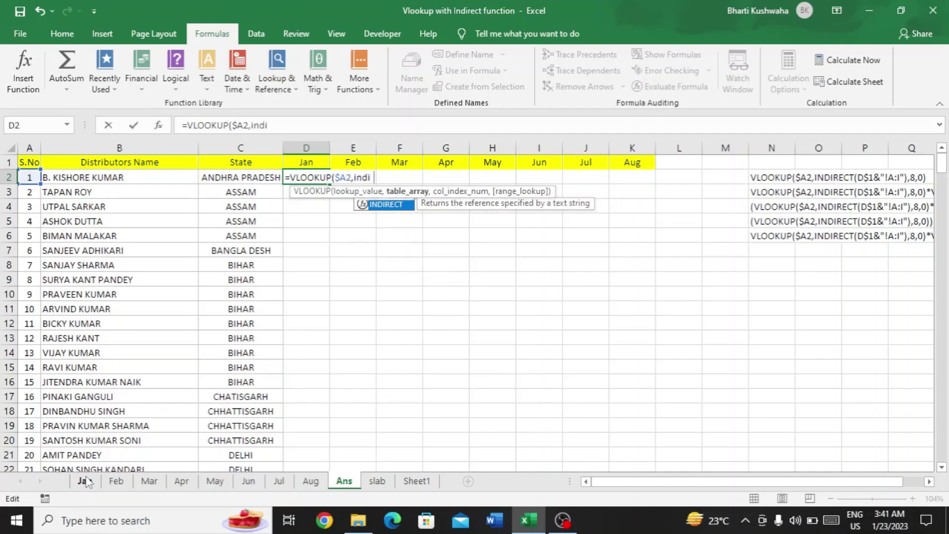
text(rect)
key(Tab)
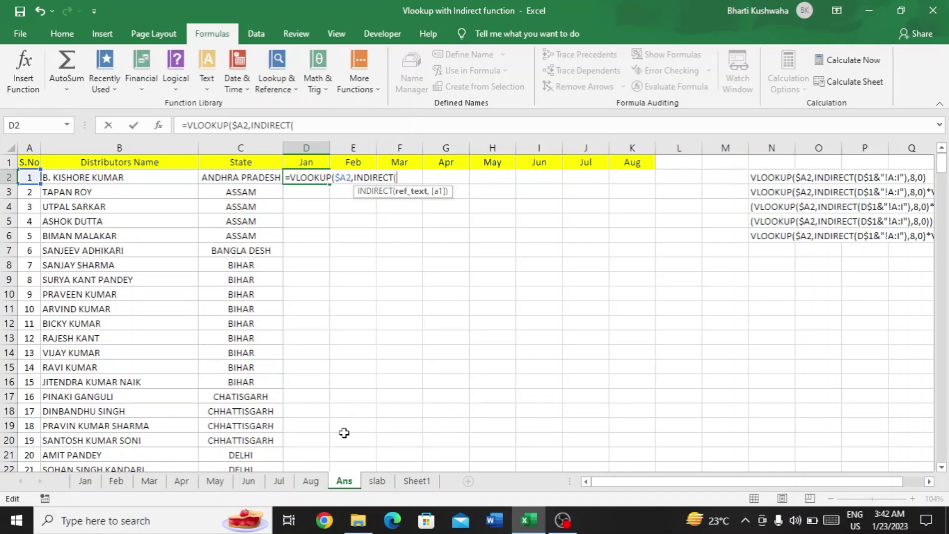
text(")
key(Return)
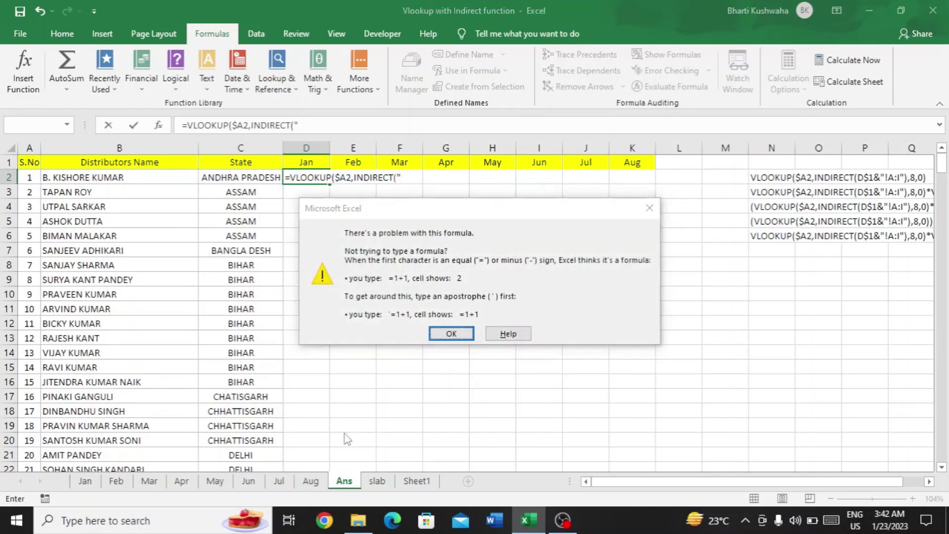
key(Return)
key(Right)
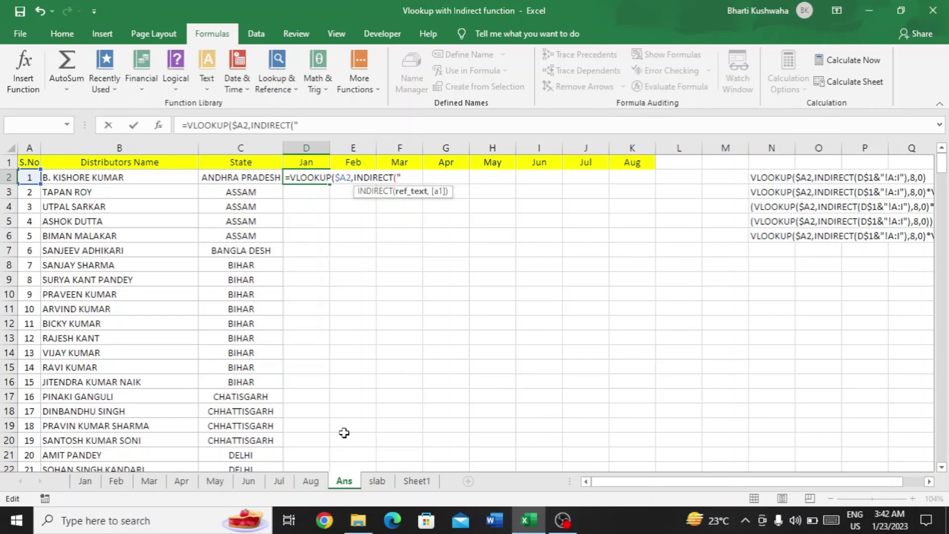
key(Home)
key(End)
key(Return)
key(Return)
key(Right)
key(Up)
Step: Reference the Jan header in D1 inside INDIRECT and join it to the sheet separator with &"!"
key(F2)
key(Up)
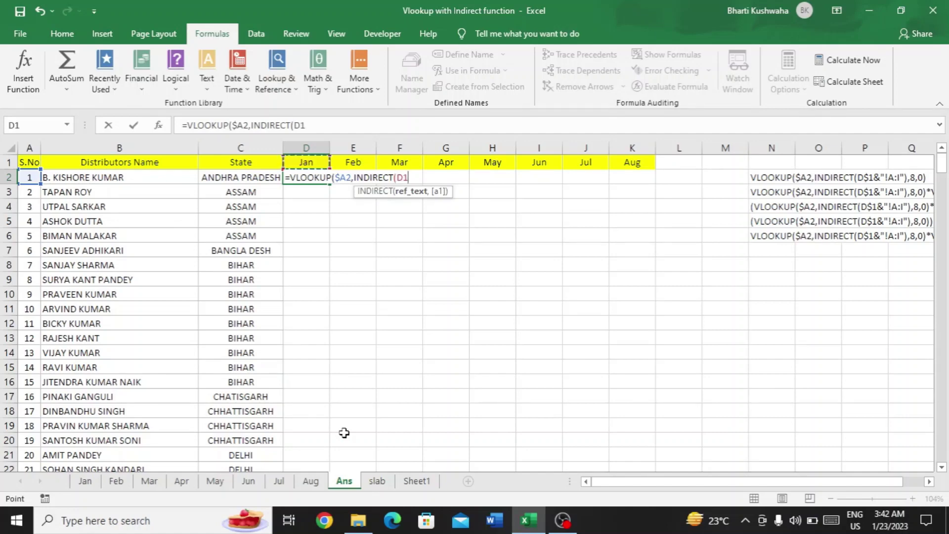
text(&"!")
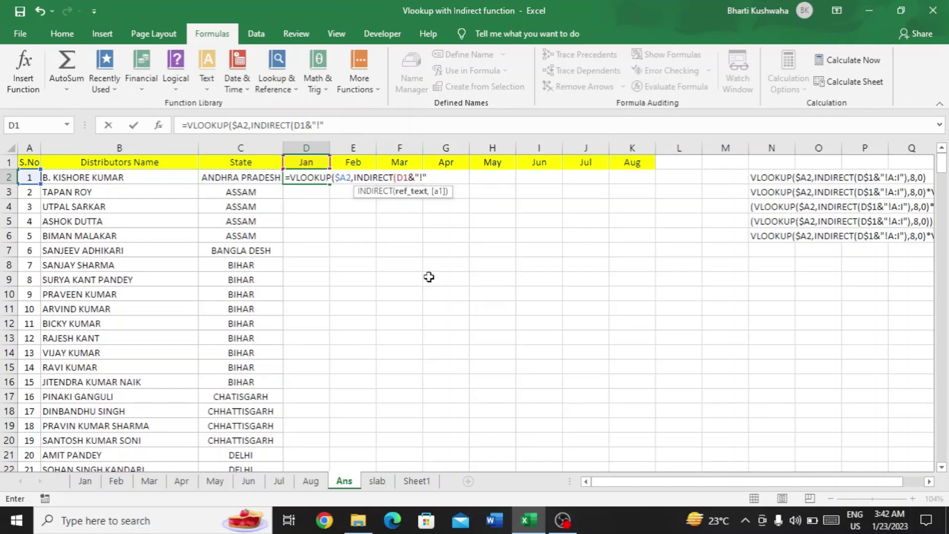
key(Return)
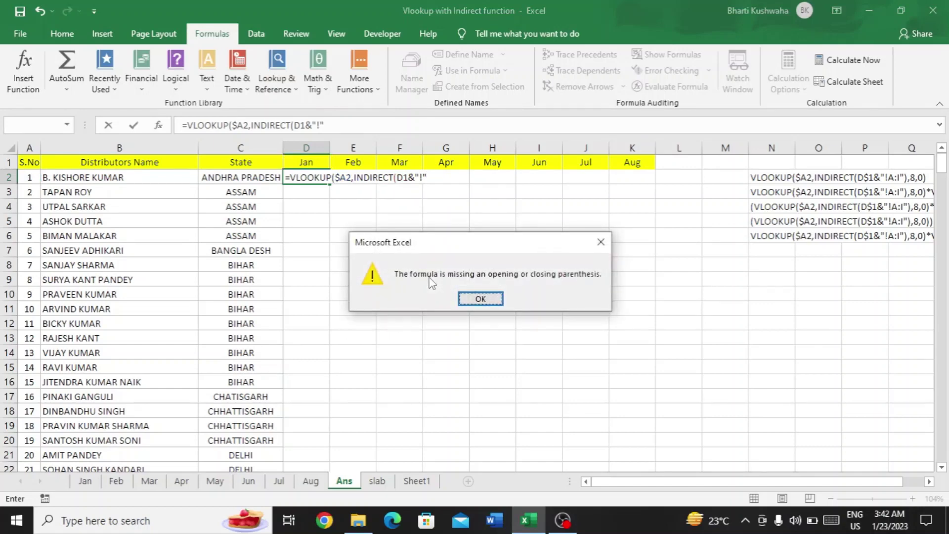
key(Return)
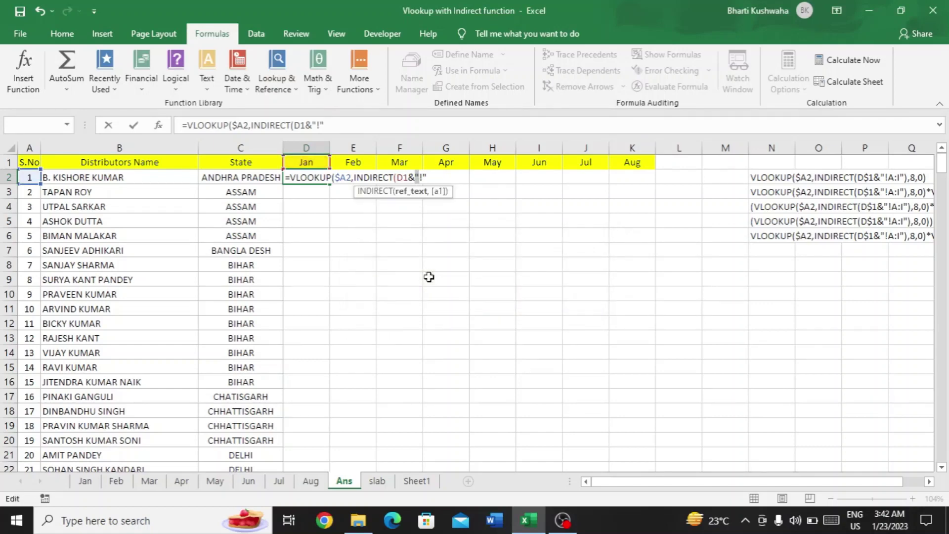
Step: Lock only the row of the header reference inside INDIRECT so that it reads D$1
key(Left)
key(Left)
key(Left)
key(F4)
key(Left)
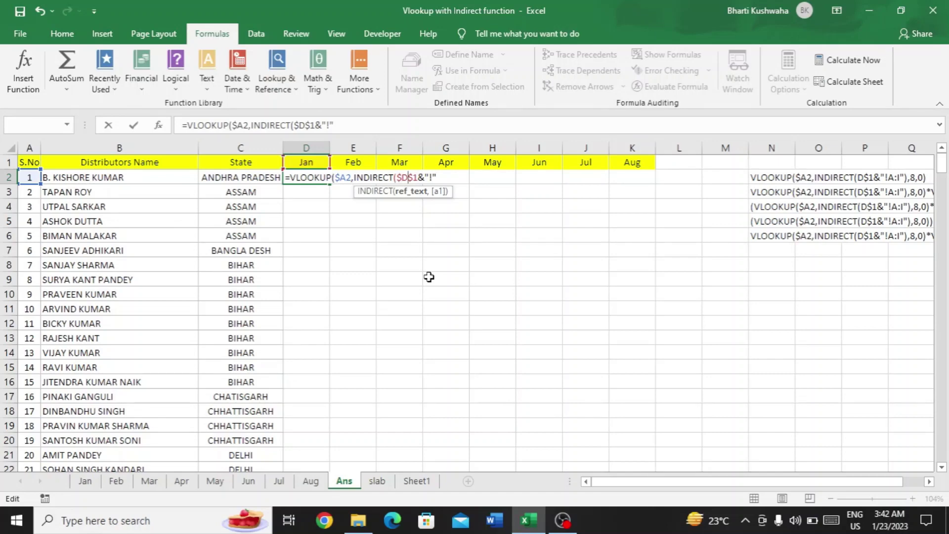
key(Left)
key(BackSpace)
key(Right)
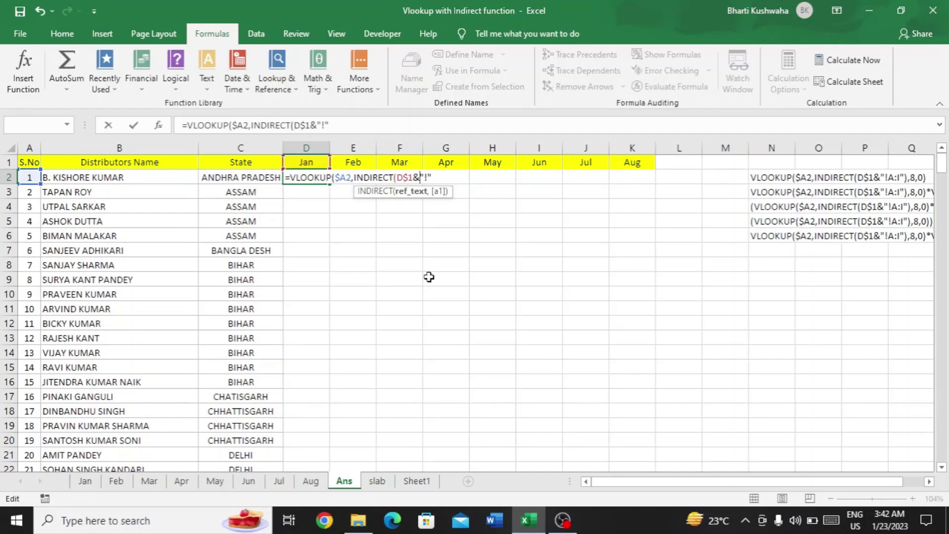
key(Right)
key(Right)
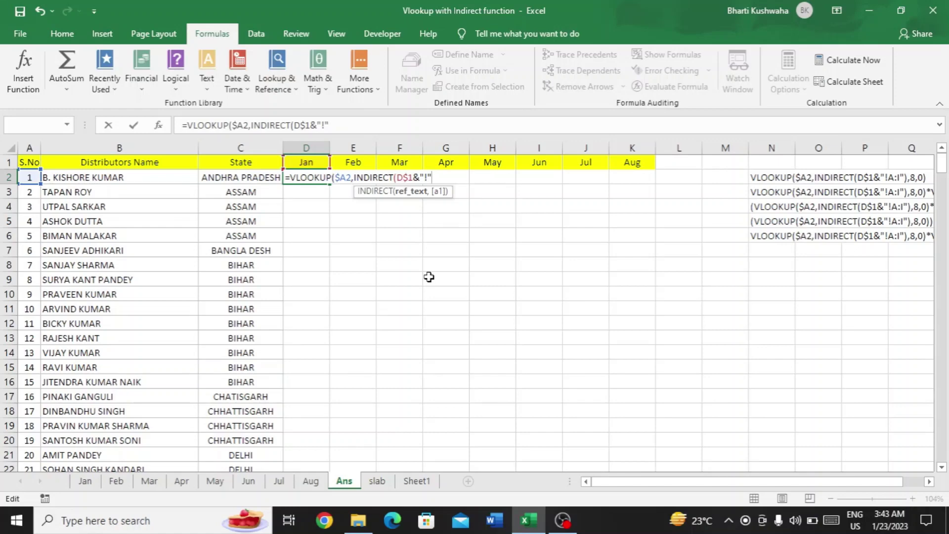
click(90, 476)
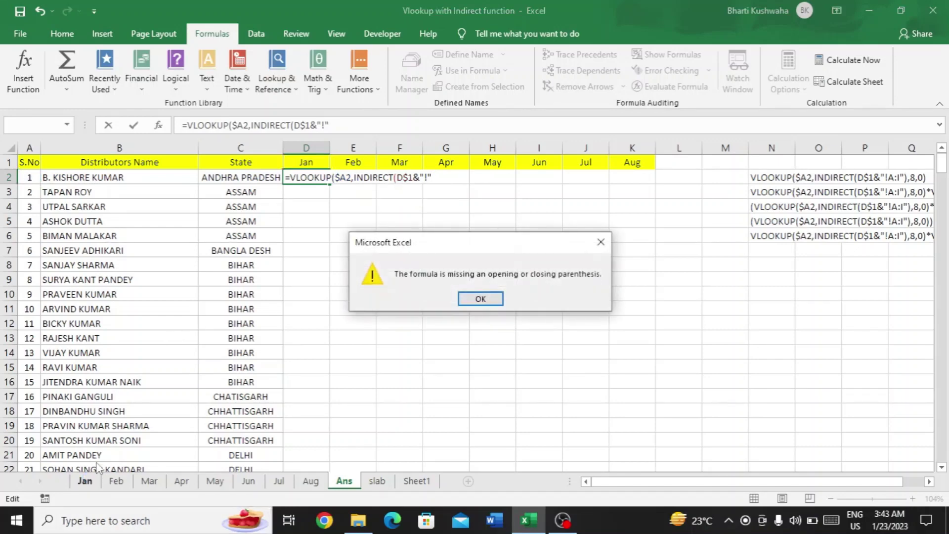
click(480, 299)
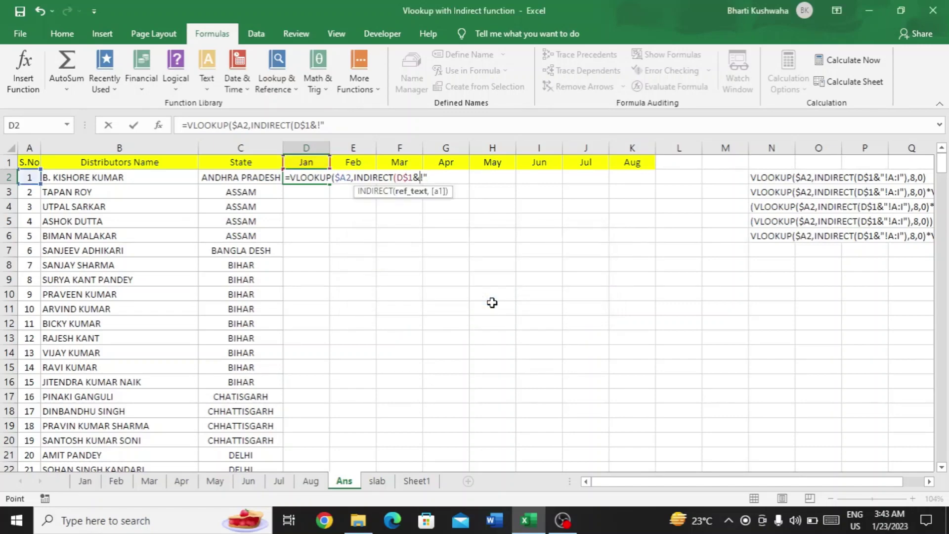
text(E)
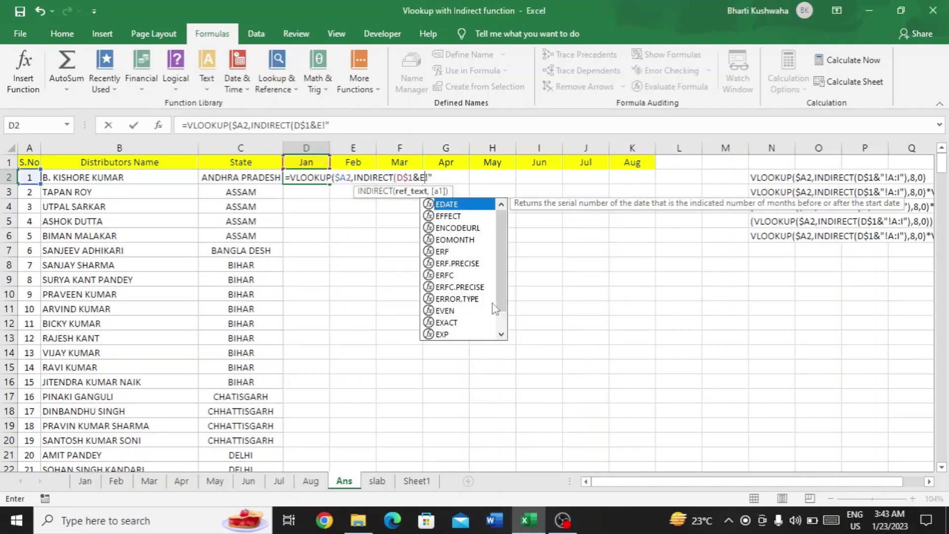
key(BackSpace)
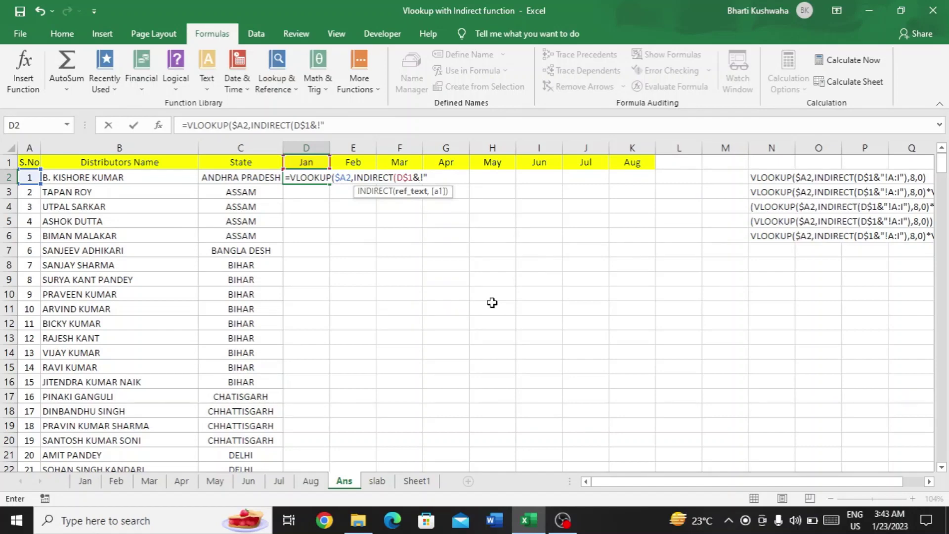
text(")
key(Return)
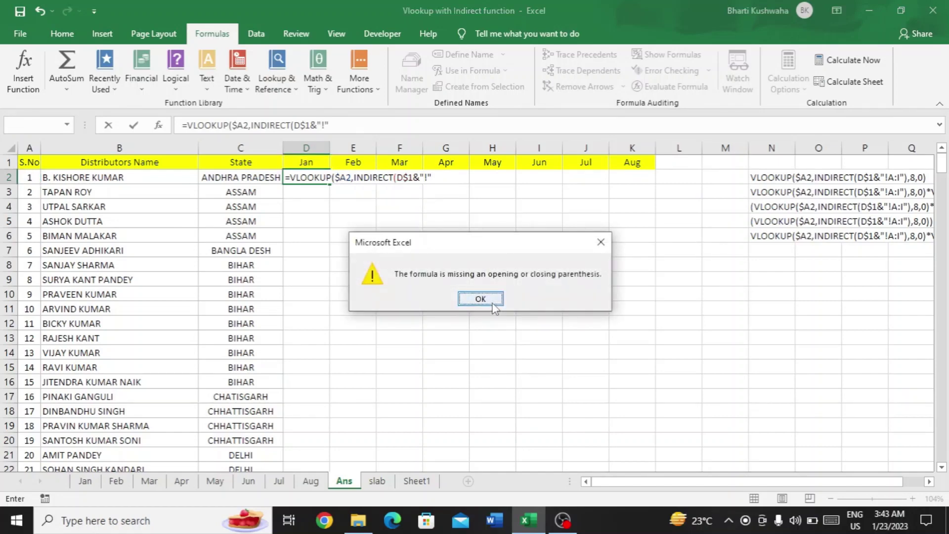
click(491, 303)
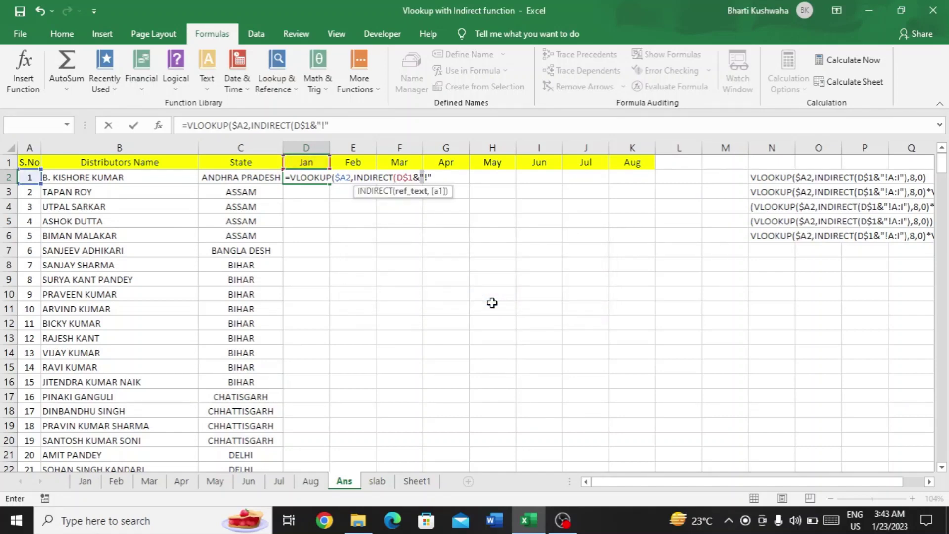
Step: Append &"A:I" to the INDIRECT text and close the function so it reads INDIRECT(D$1&"!"&"A:I")
key(Right)
key(BackSpace)
key(BackSpace)
text("&)
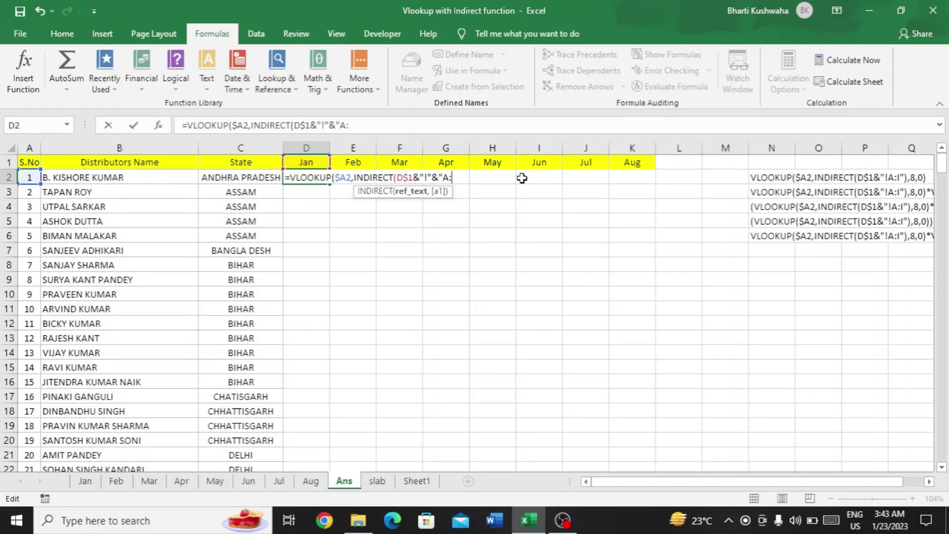
text(I)
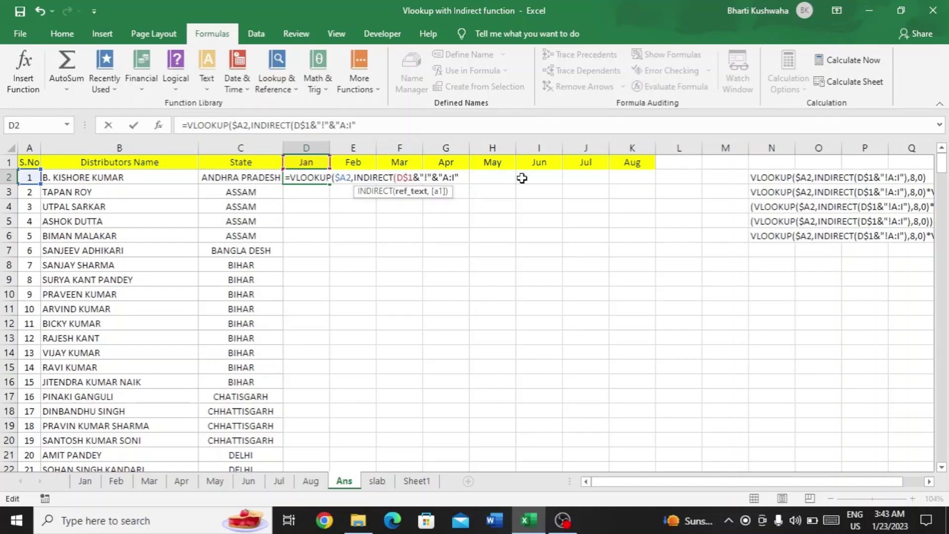
text("))
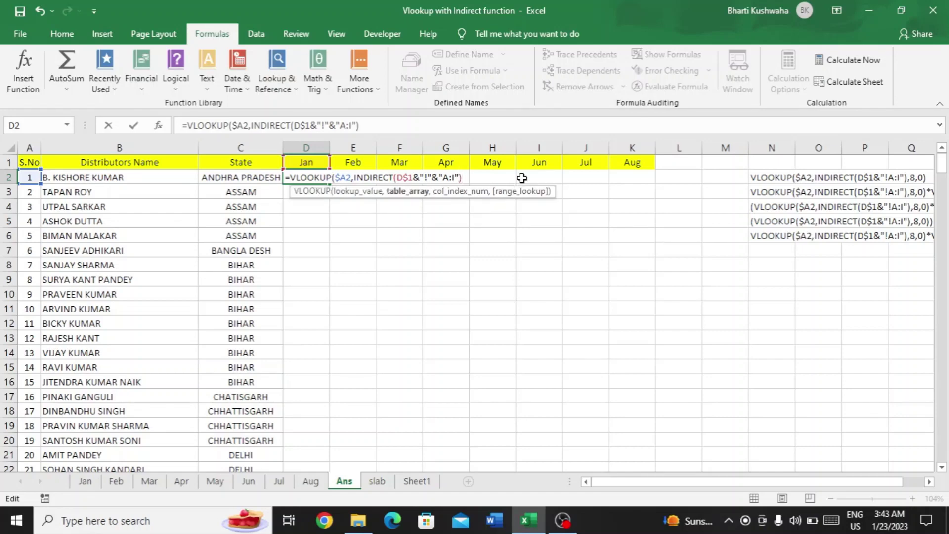
Step: Finish the D2 VLOOKUP with column index 8 and exact match 0, and enter the formula
text(,)
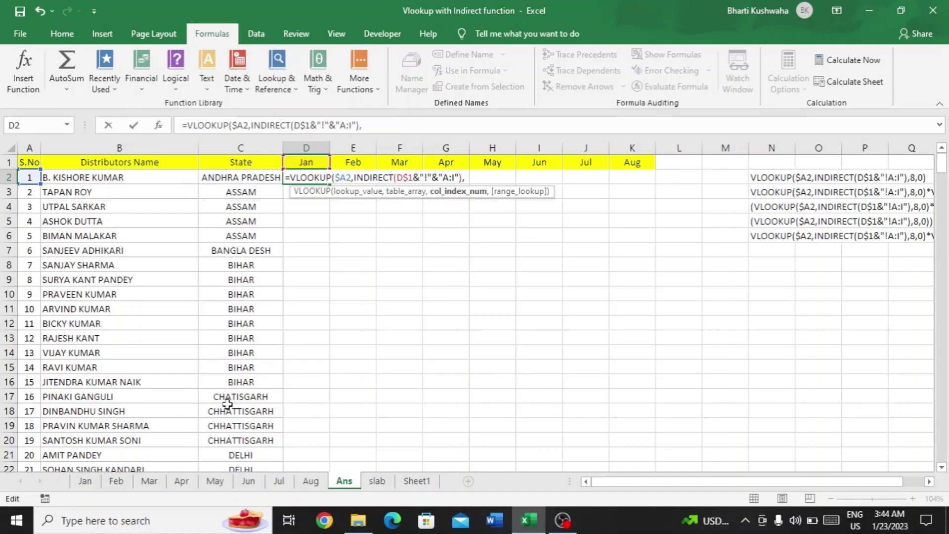
text(98,)
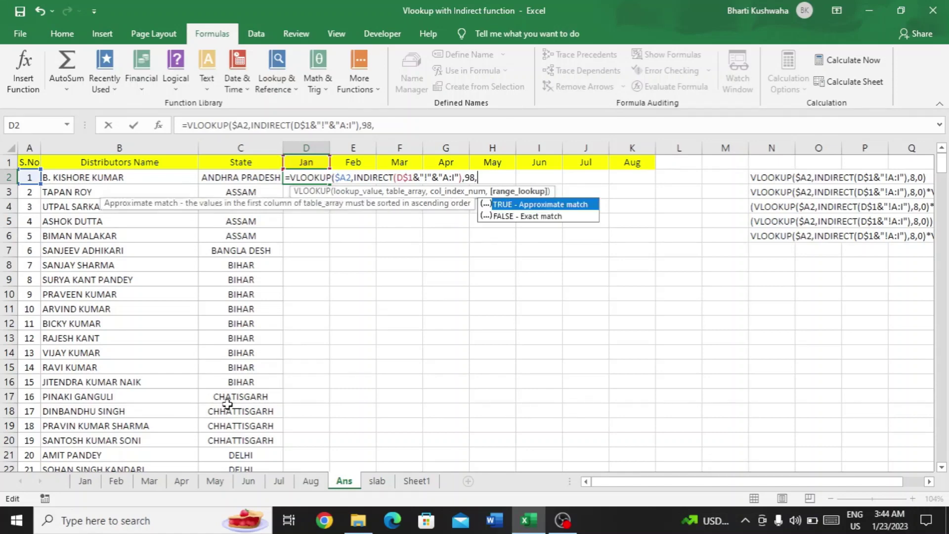
key(BackSpace)
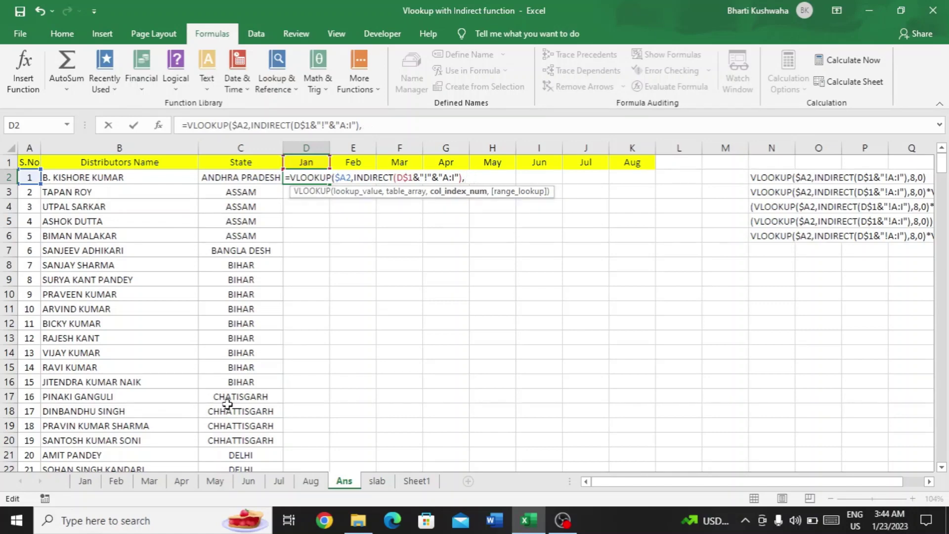
text(,0)
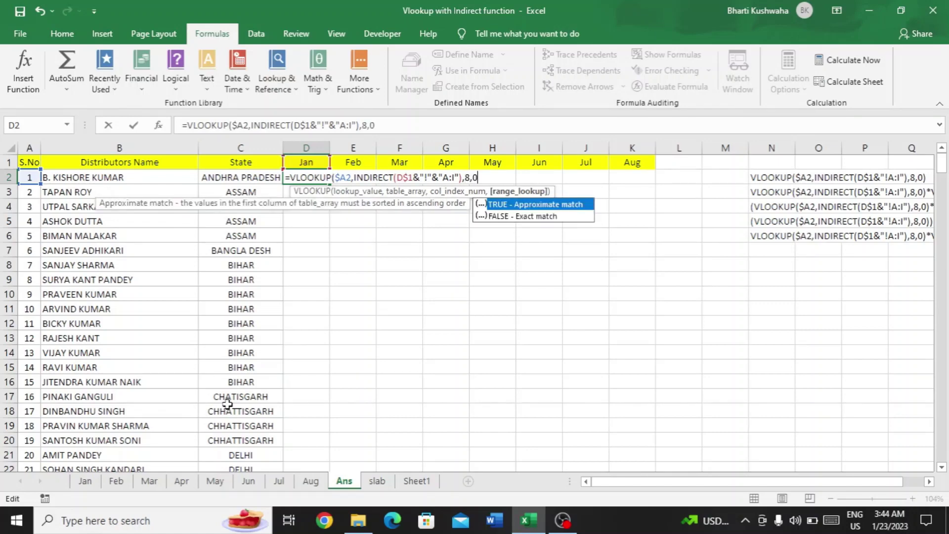
text())
key(Return)
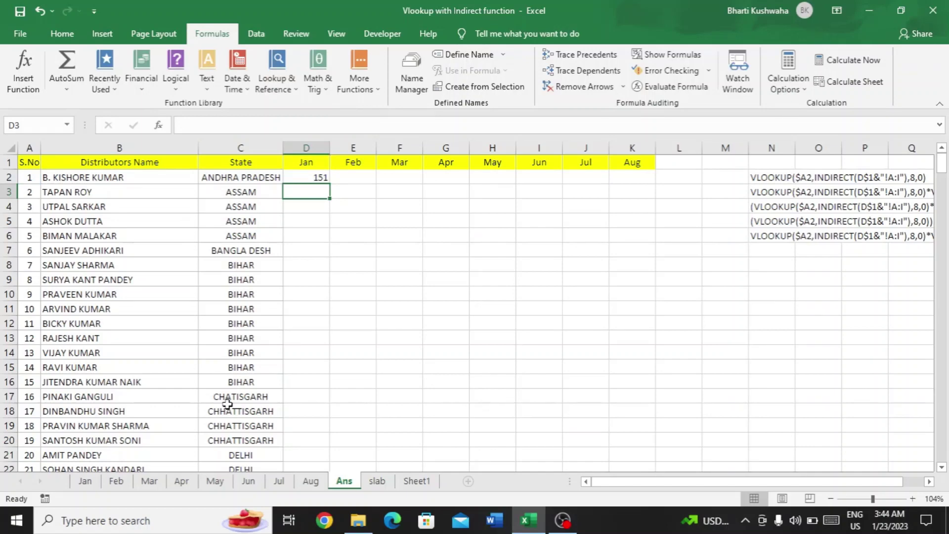
Step: Compare the D2 lookup result with the first employee's Qty on the Jan sheet
key(Up)
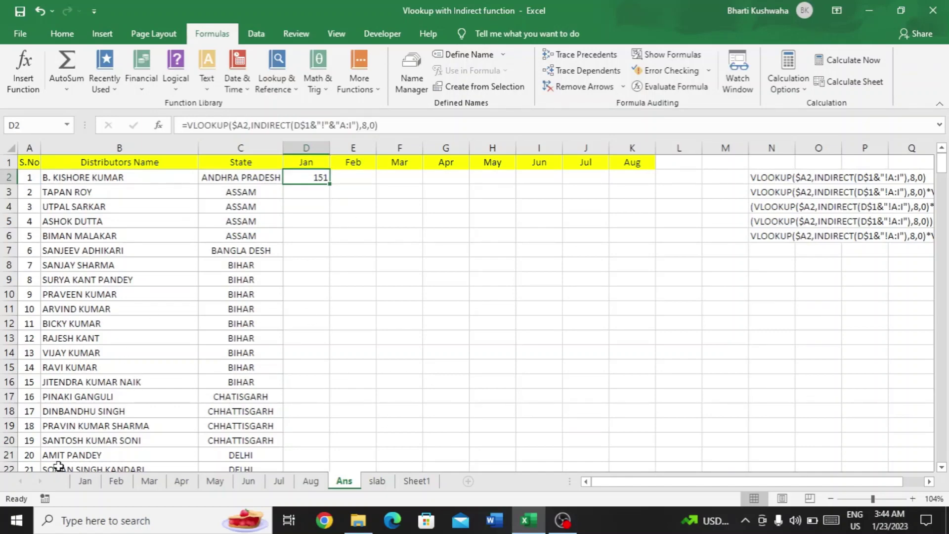
click(87, 482)
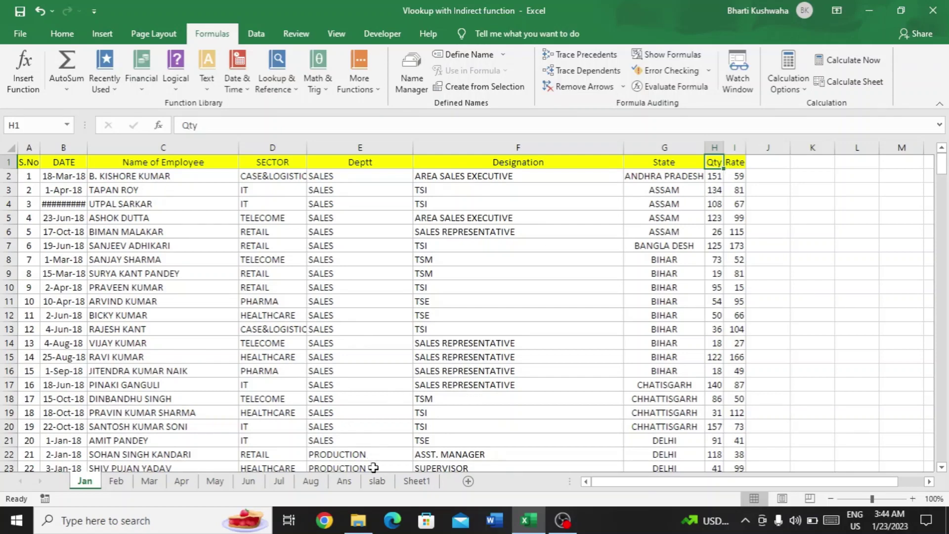
Step: Fill the D2 lookup formula down the Ans sheet's Jan column through row 311
click(344, 481)
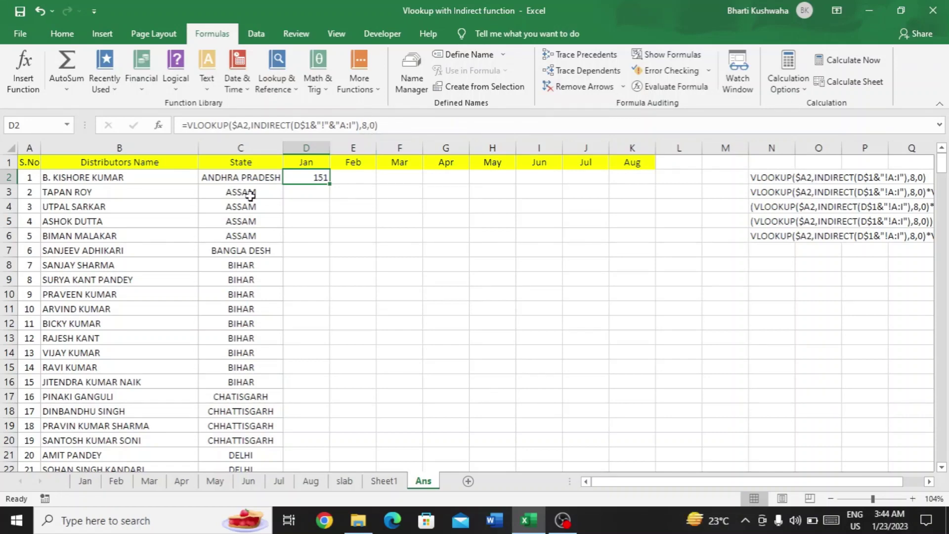
click(89, 483)
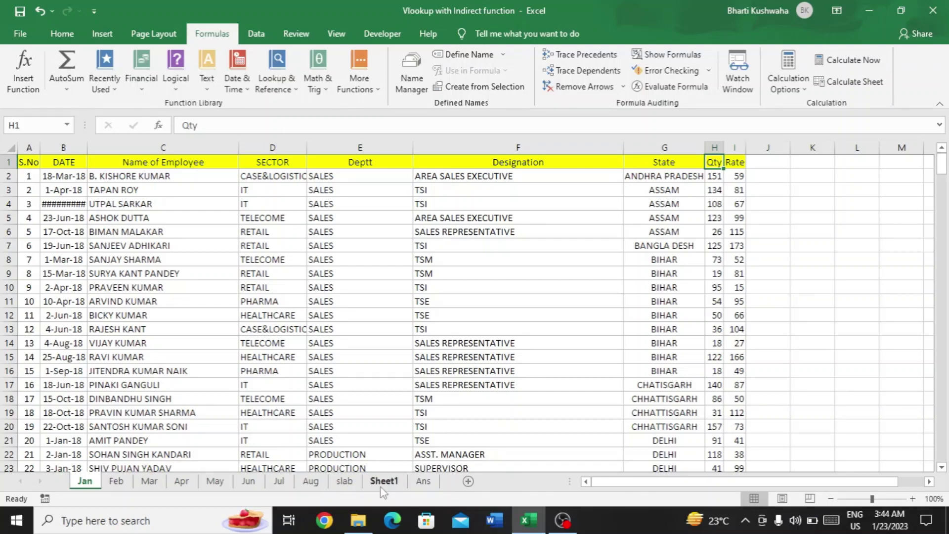
click(422, 481)
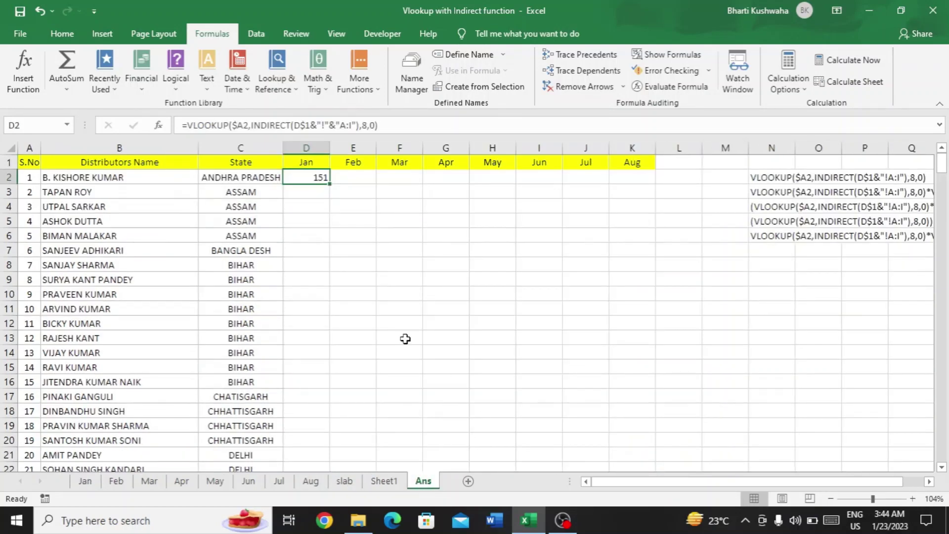
key(Left)
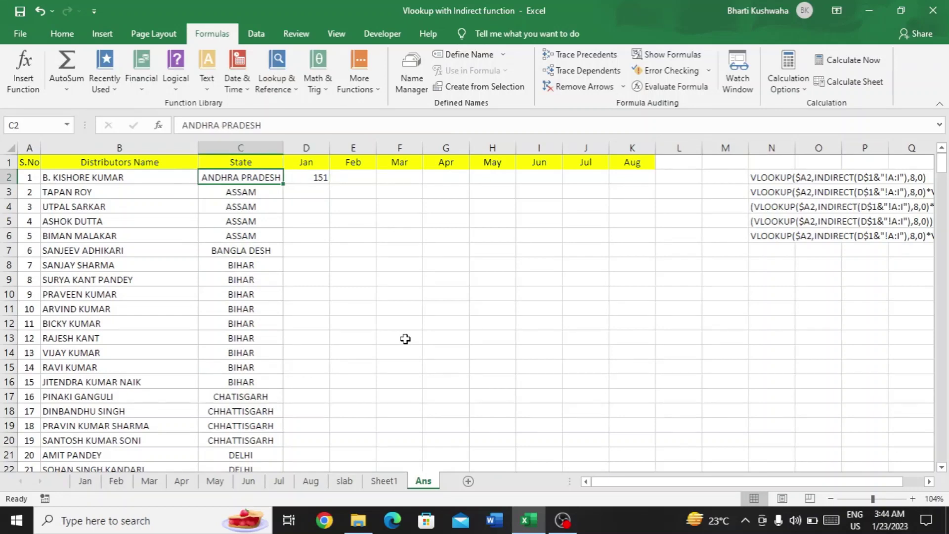
key(ctrl+Down)
key(Right)
key(ctrl+shift+Up)
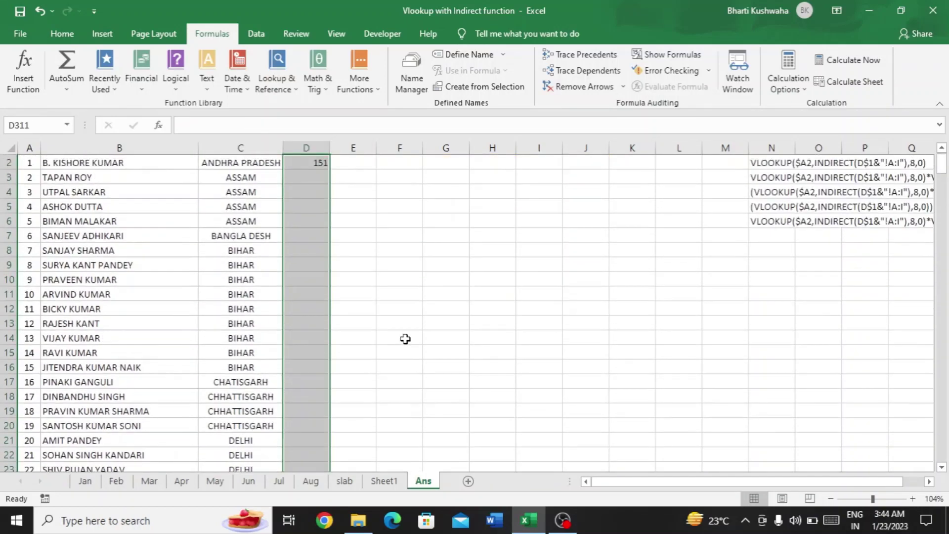
key(ctrl+d)
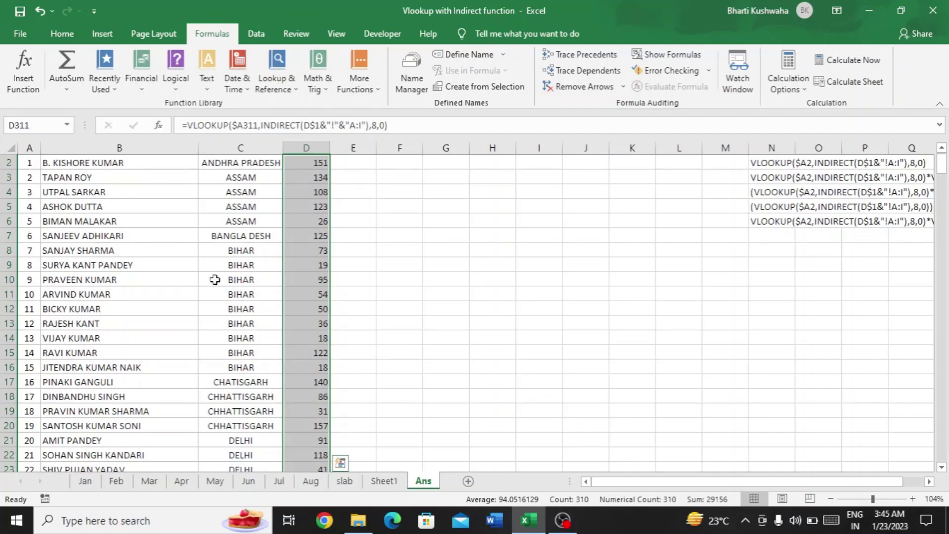
Step: Compare the filled Jan column with the Jan sheet's Qty values, and view the Feb sheet's Qty column
click(85, 481)
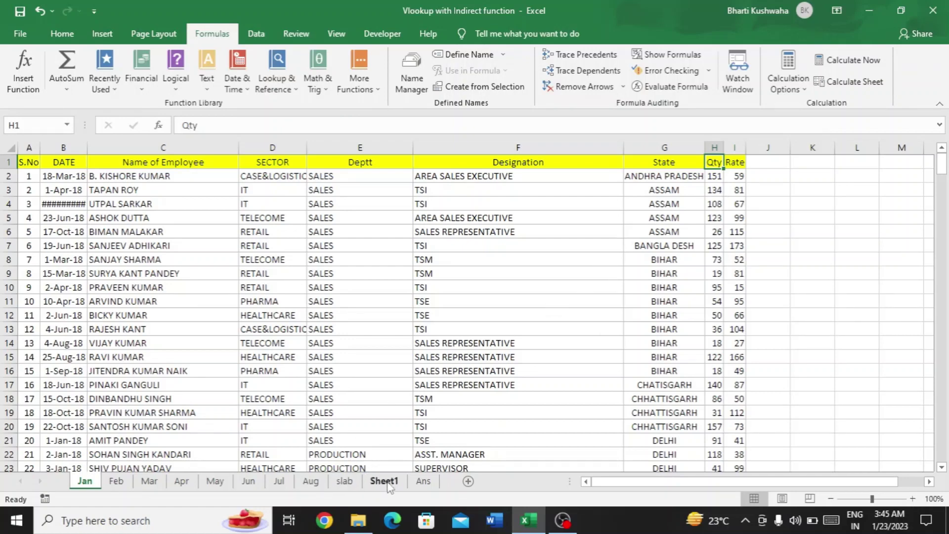
click(435, 482)
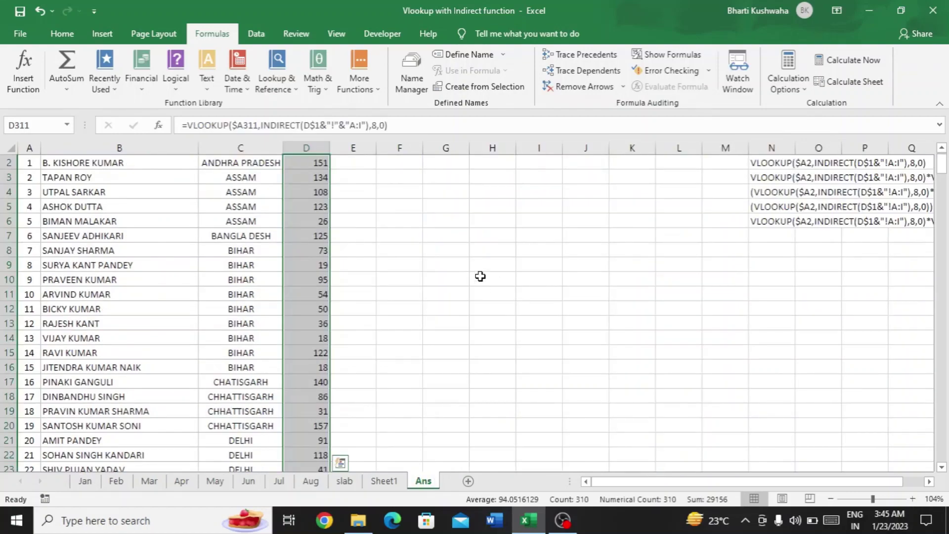
scroll(479, 276, up, 1)
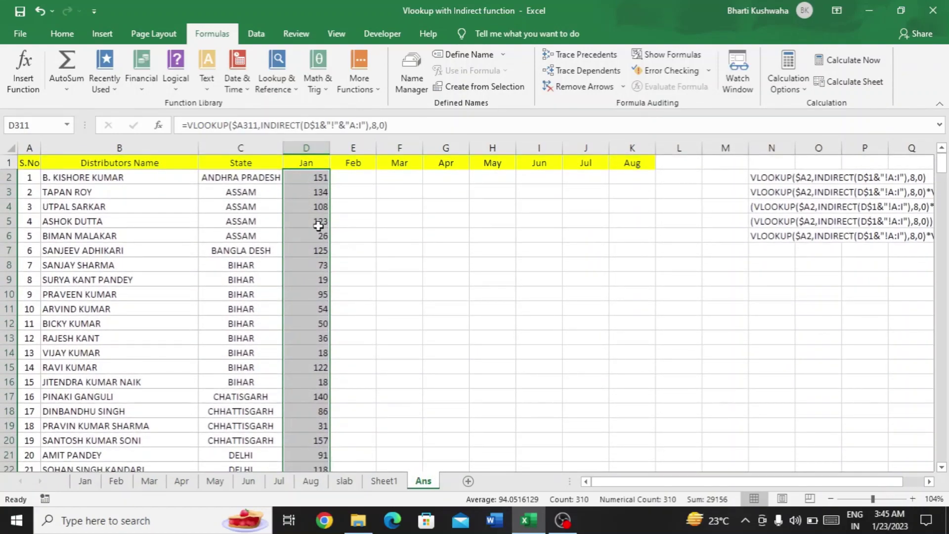
click(348, 178)
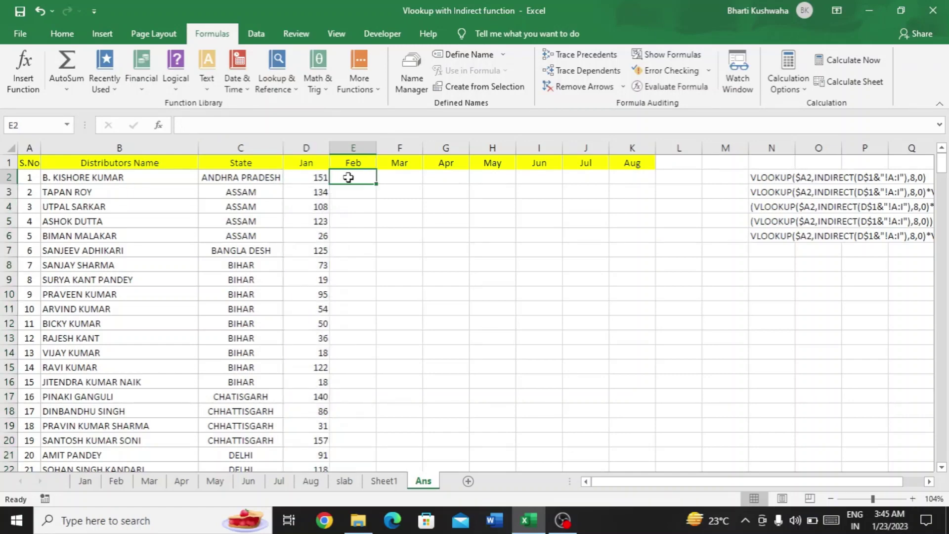
click(117, 481)
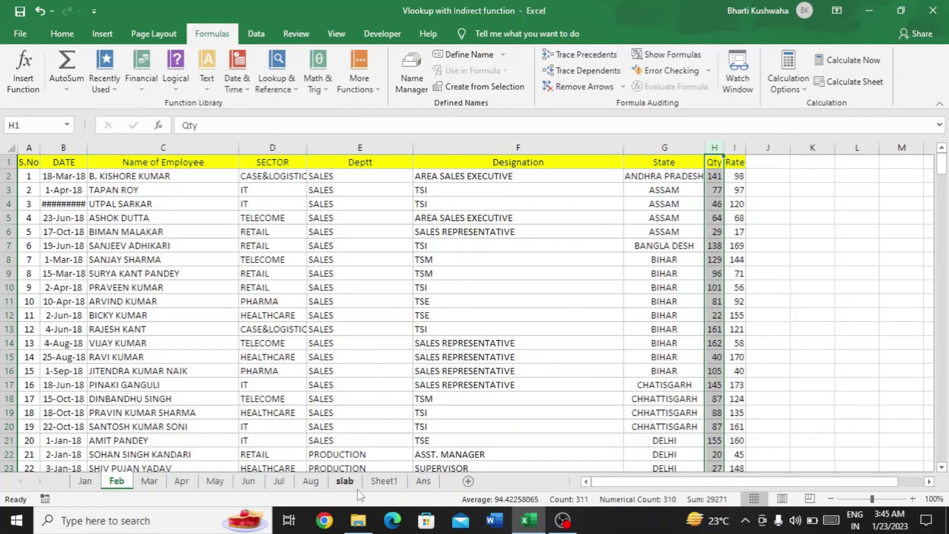
click(422, 484)
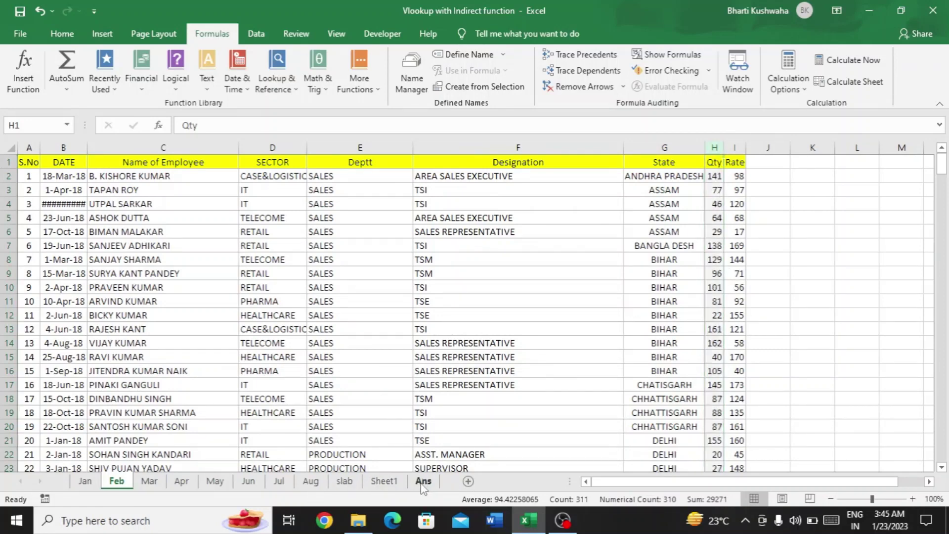
Step: Examine the D2 lookup formula and its INDIRECT argument on the Ans sheet alongside the Jan sheet's data
key(Left)
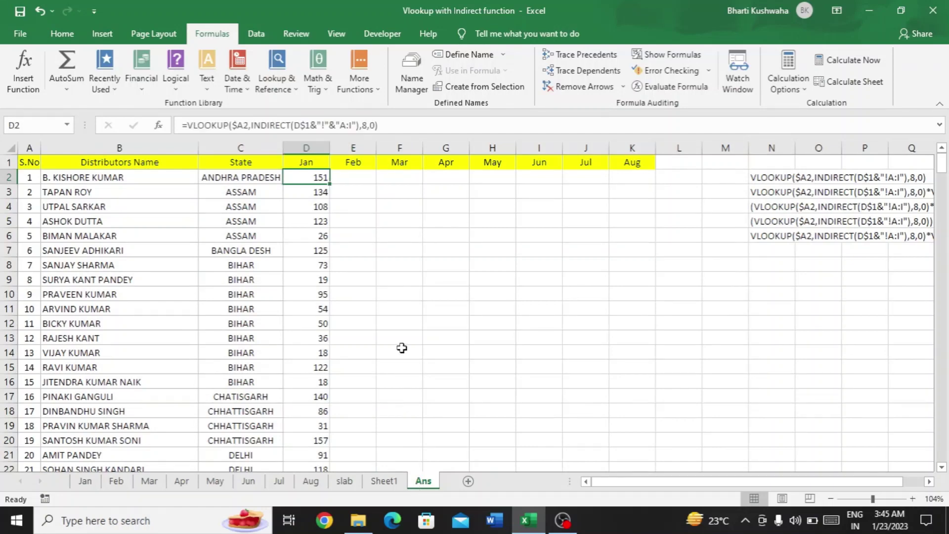
key(F2)
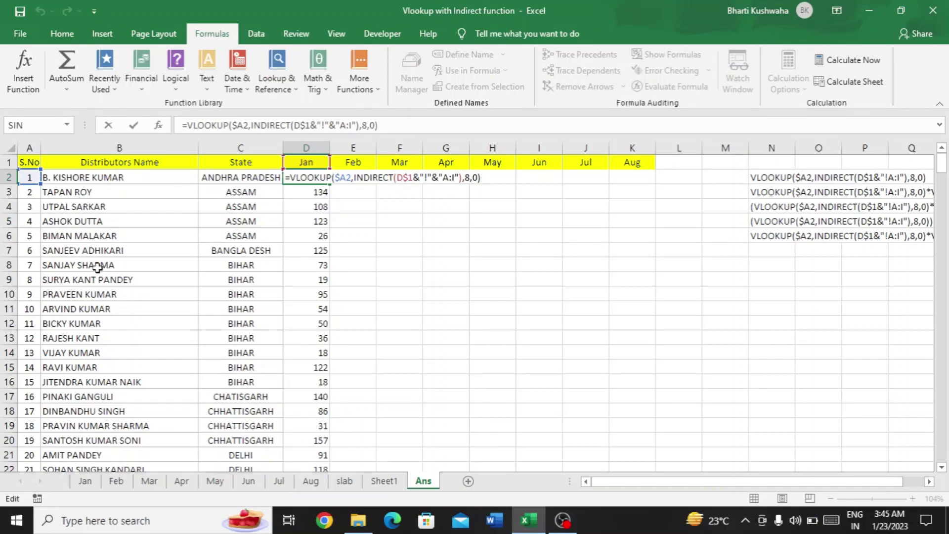
click(88, 485)
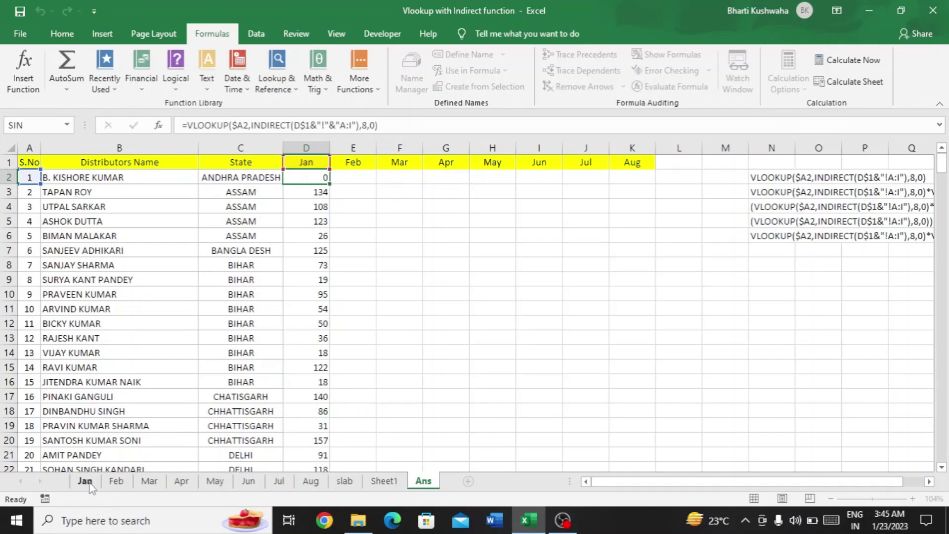
click(89, 483)
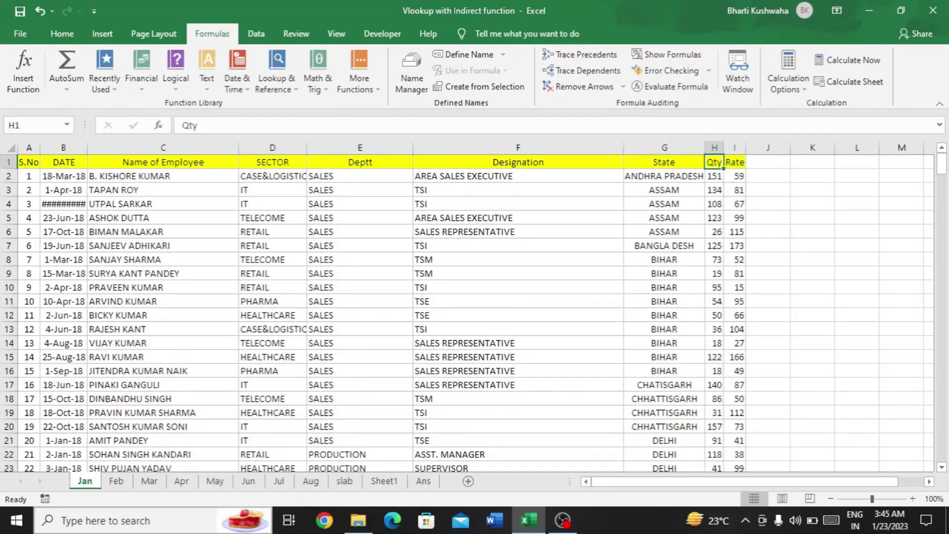
click(419, 482)
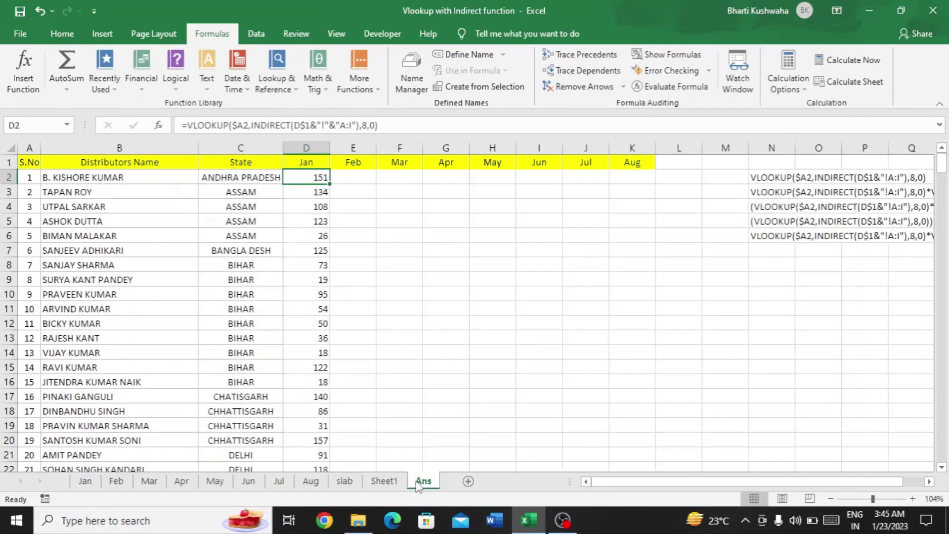
key(Left)
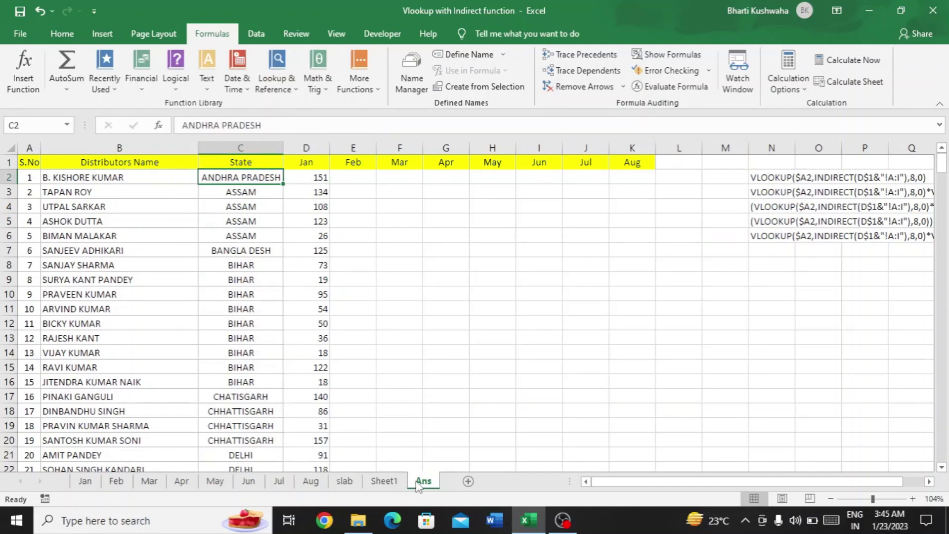
key(Right)
key(F2)
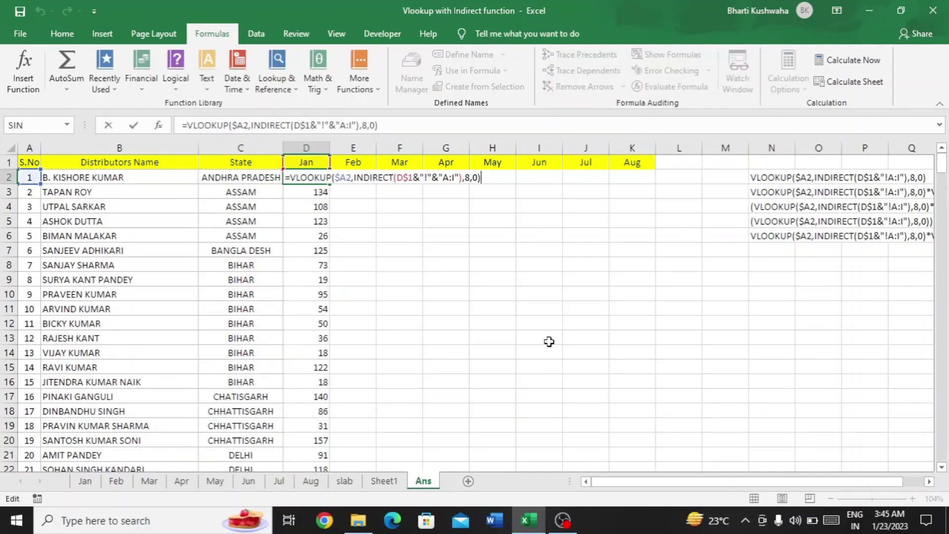
click(396, 179)
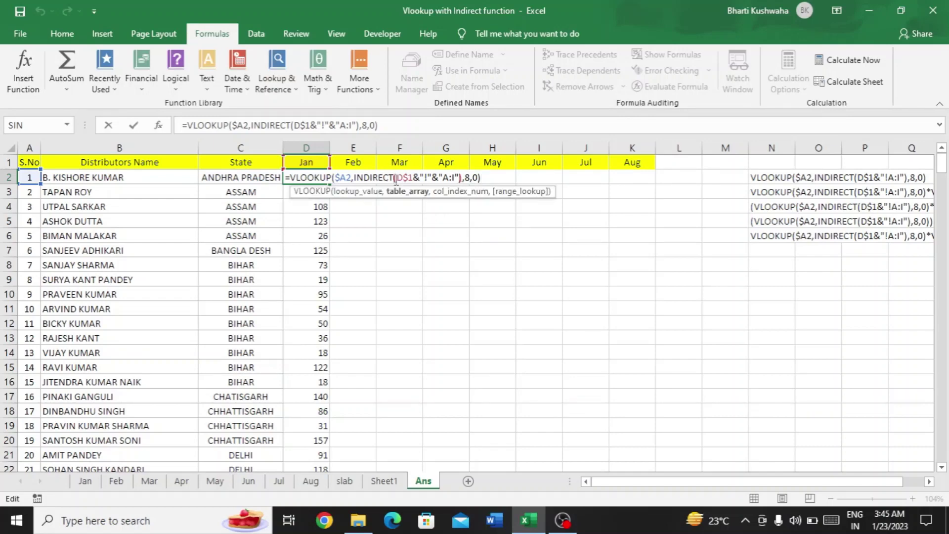
key(Right)
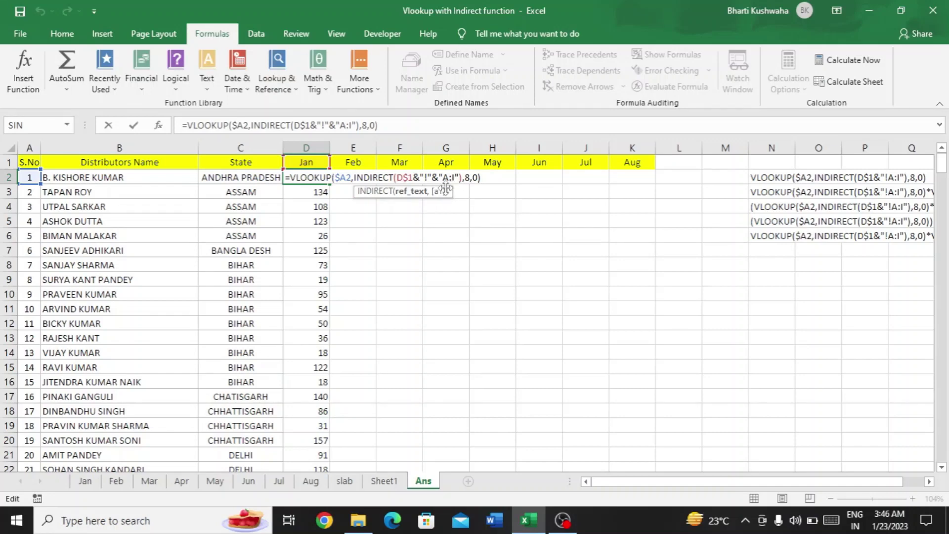
Step: Try the header reference Jan!D$1 inside D2's INDIRECT, and undo the change
click(85, 480)
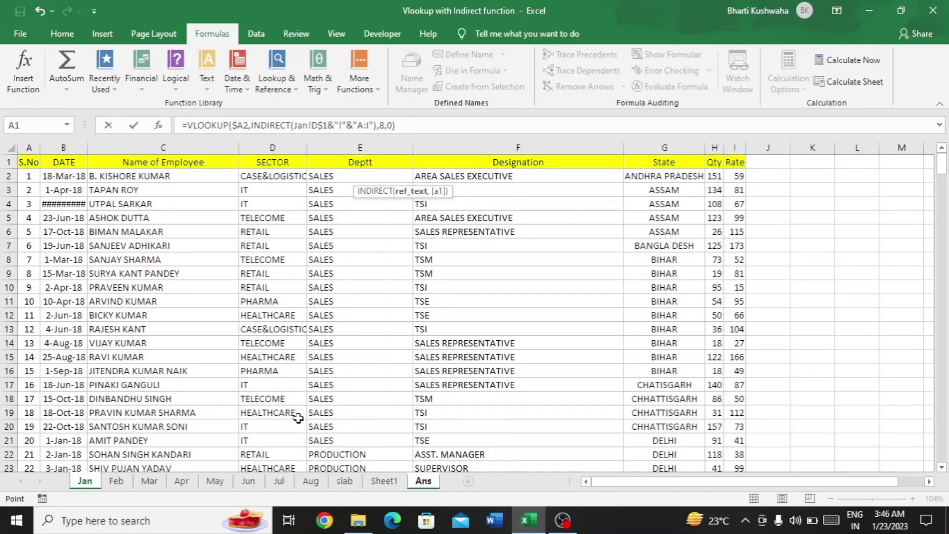
click(423, 482)
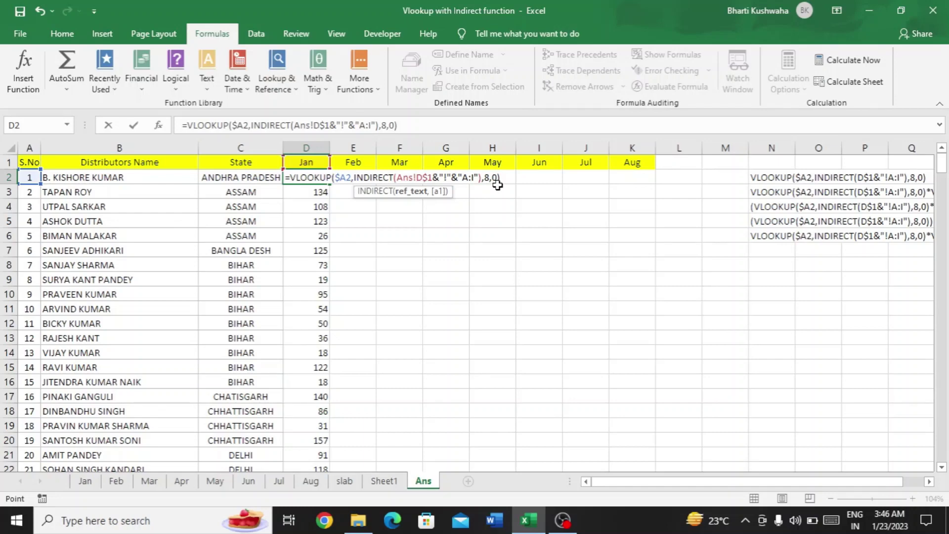
click(90, 481)
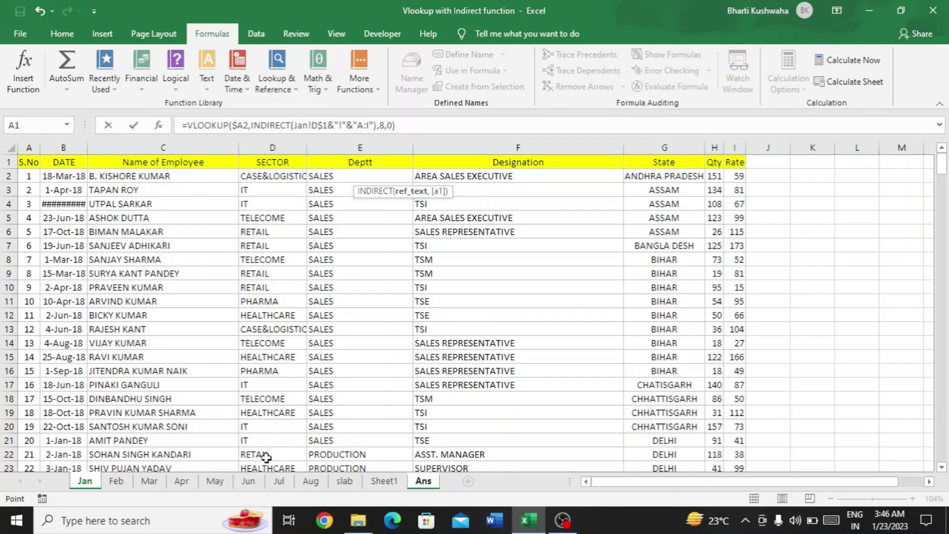
key(Return)
key(Up)
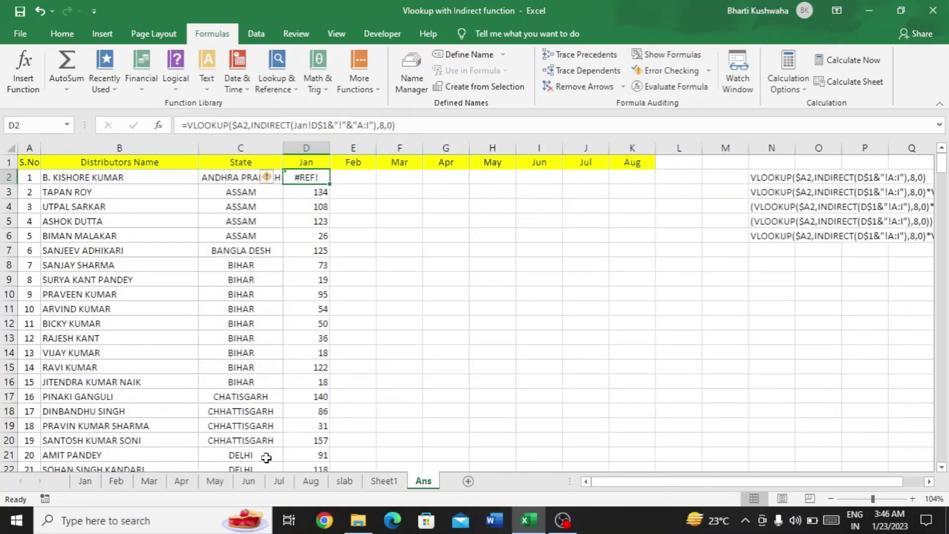
key(ctrl+z)
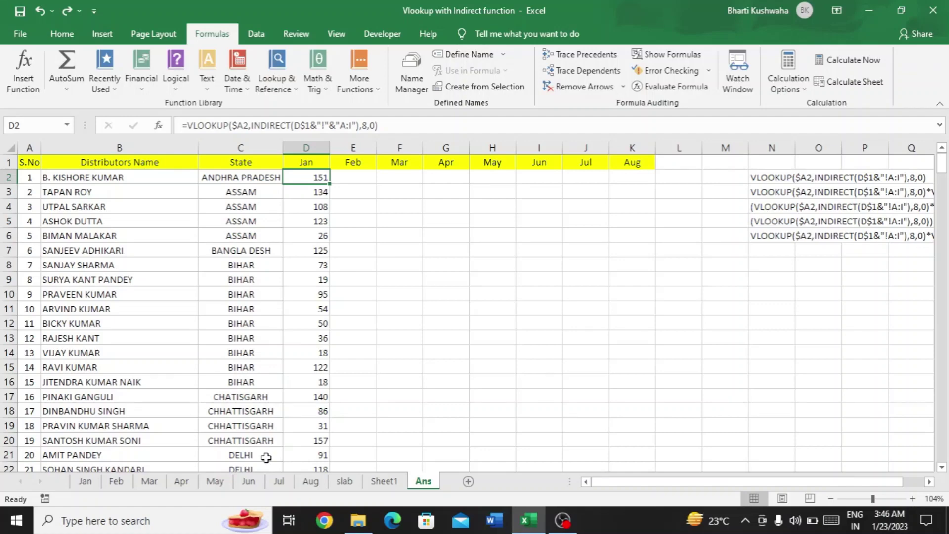
Step: Review the column index argument of the VLOOKUP in D2
key(F2)
key(Left)
key(Left)
key(Left)
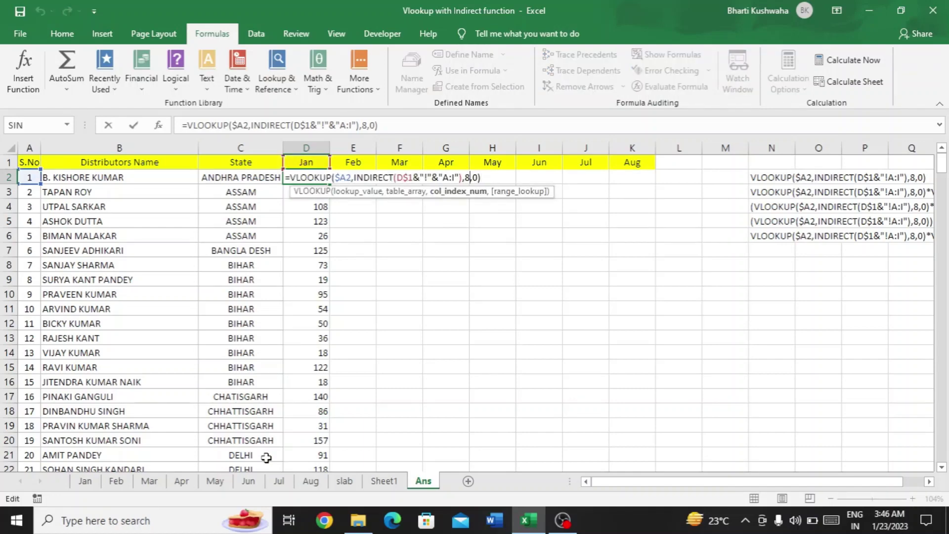
key(Return)
key(Up)
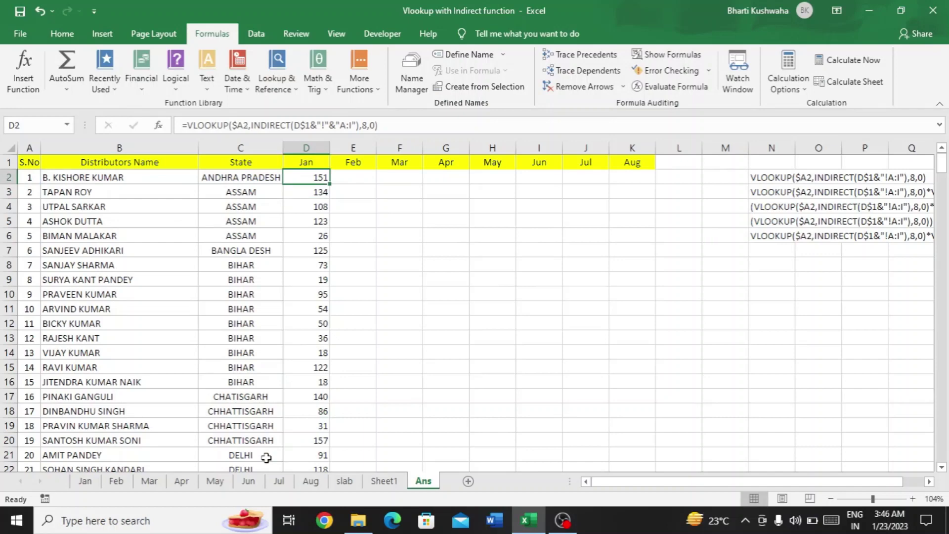
Step: Fill the Jan lookup formulas across the Feb to Aug columns for rows 2 to 311
key(shift+Right)
key(shift+Right)
key(shift+Right)
key(shift+Right)
key(shift+Right)
key(shift+Right)
key(shift+Right)
key(shift+Right)
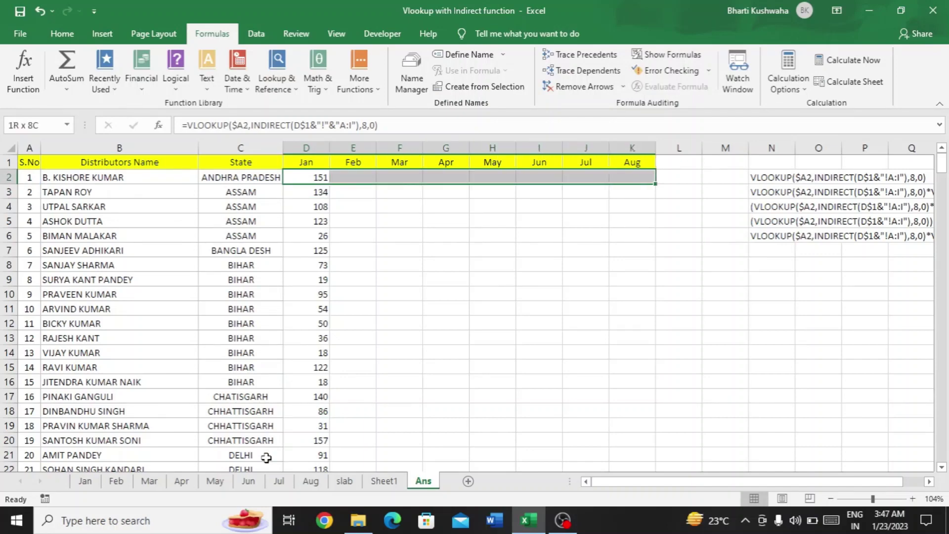
key(shift+Left)
key(ctrl+shift+Down)
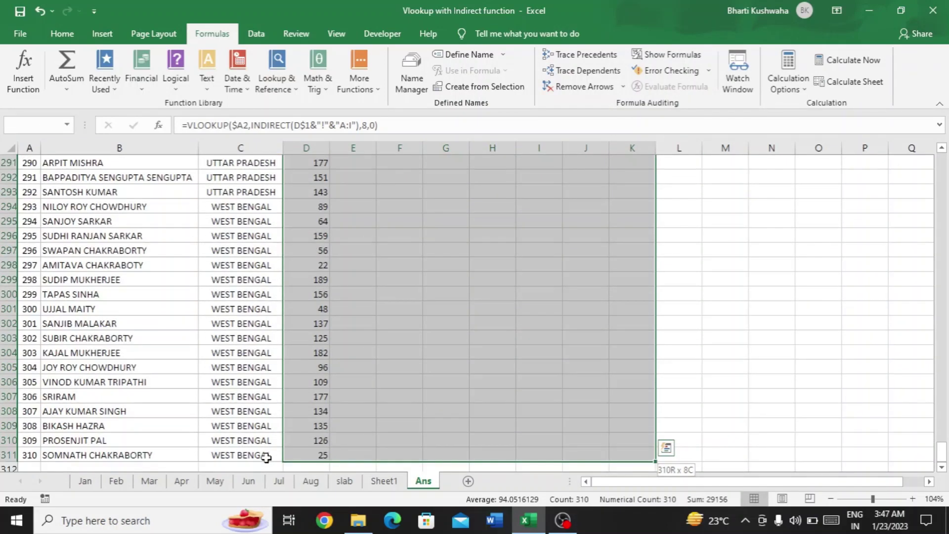
key(ctrl+r)
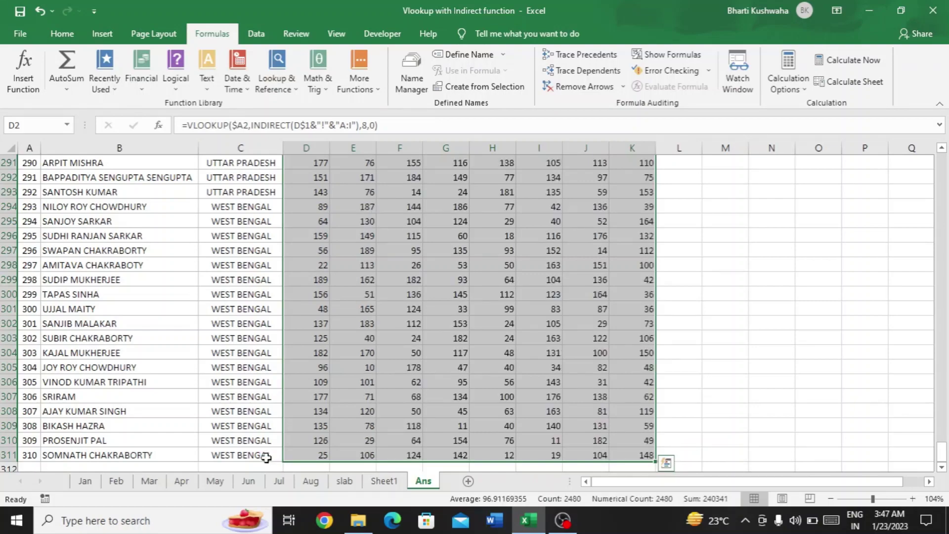
Step: Examine the filled monthly results and their formulas, along with the sample formulas listed in column N
key(ctrl+Up)
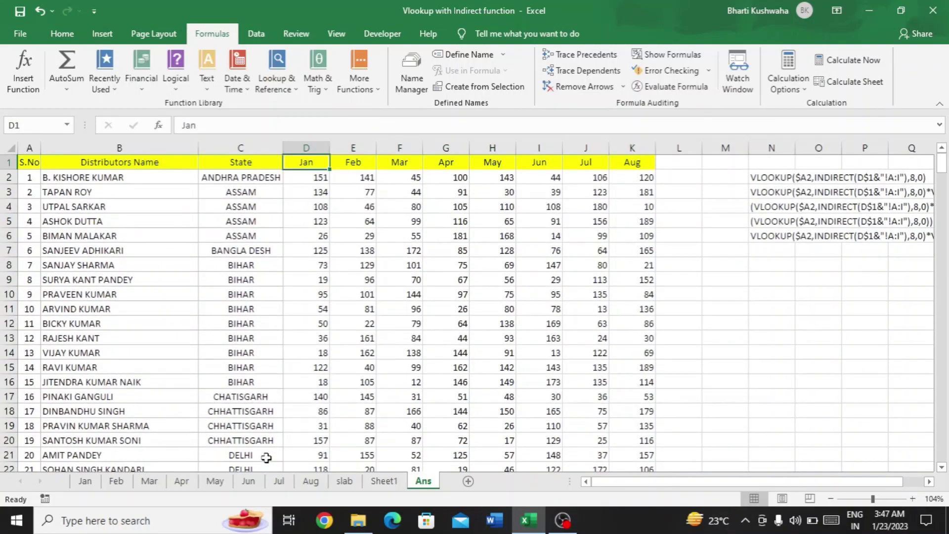
key(Right)
key(Right)
key(Down)
key(Right)
key(Right)
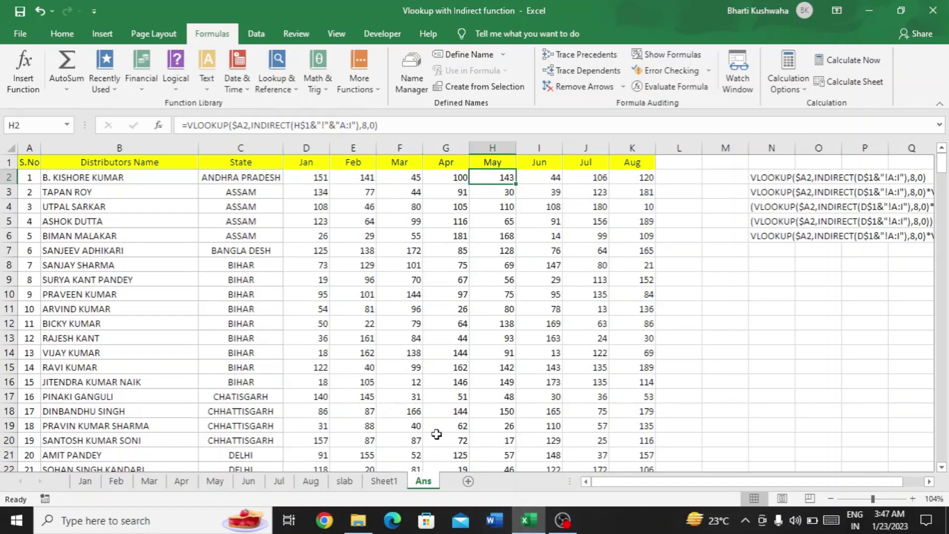
drag(588, 321, 593, 339)
drag(677, 378, 632, 309)
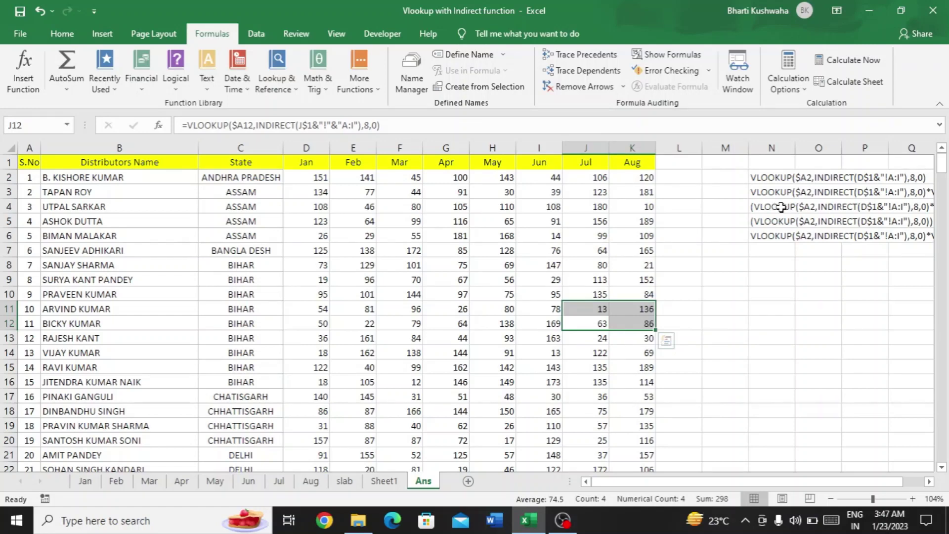
scroll(811, 202, right, 2)
scroll(848, 197, left, 2)
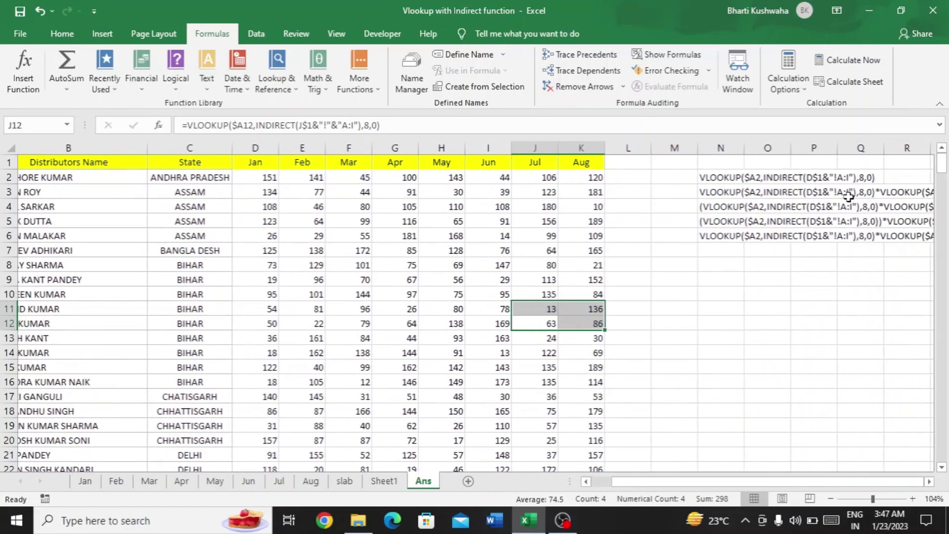